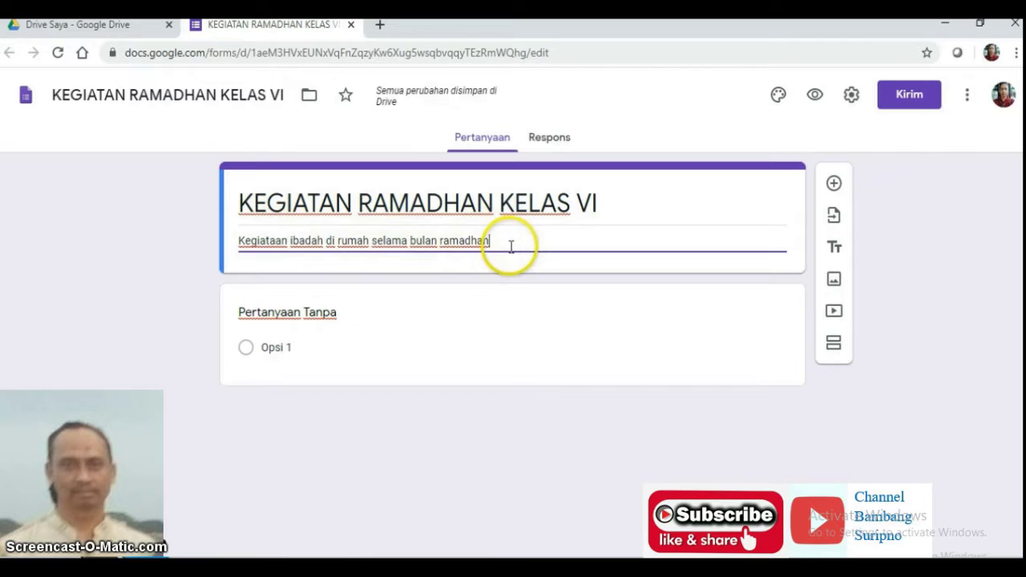
Step: Title the first question "NAMA" and set its answer type to Drop-down
{"action": "left_click", "coordinate": [307, 313]}
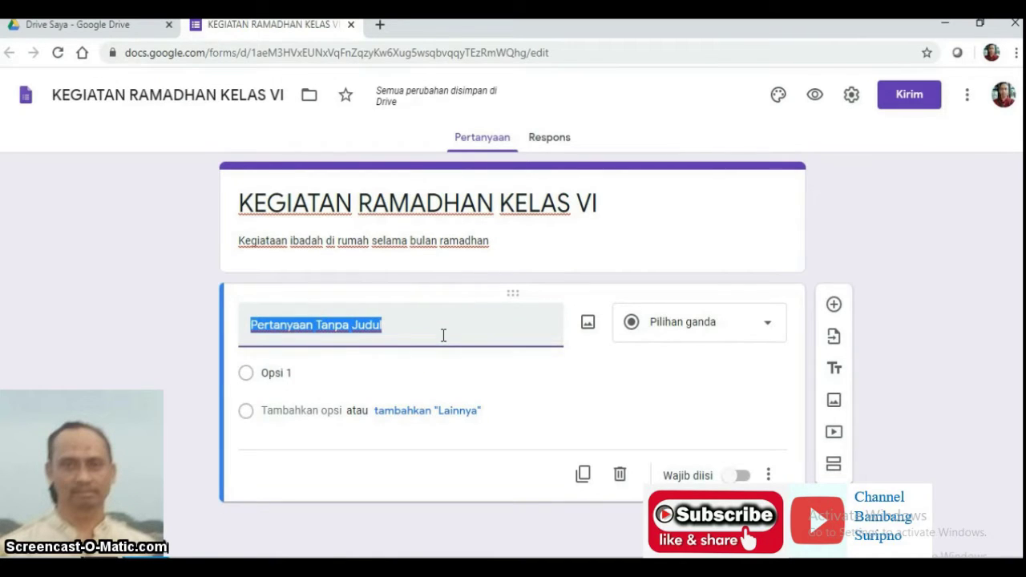
{"action": "type", "text": "NAMA"}
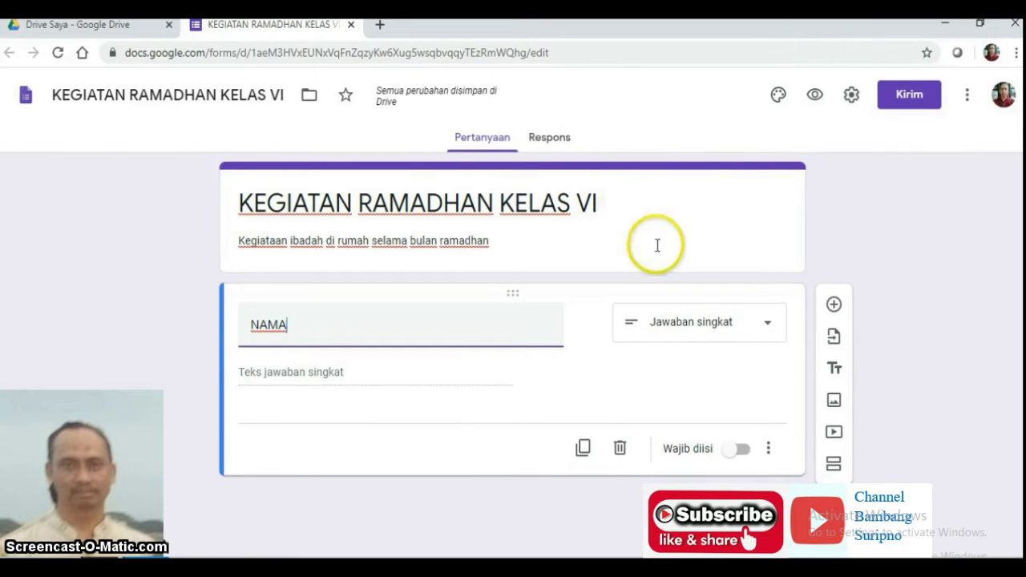
{"action": "left_click", "coordinate": [768, 328]}
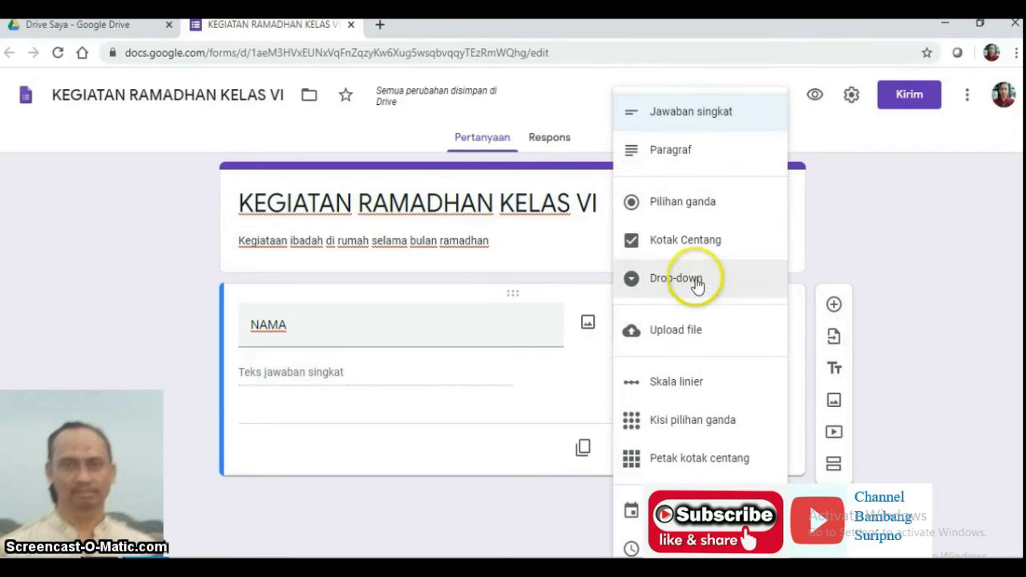
{"action": "left_click", "coordinate": [684, 286]}
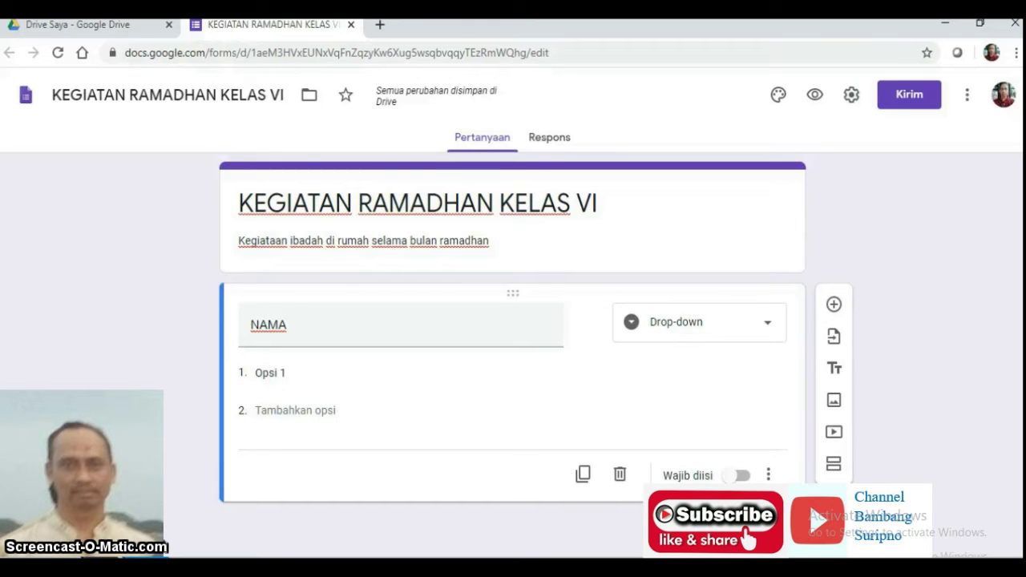
Step: Open the NAMA Excel workbook from the Documents folder in File Explorer
{"action": "key", "text": "super+e"}
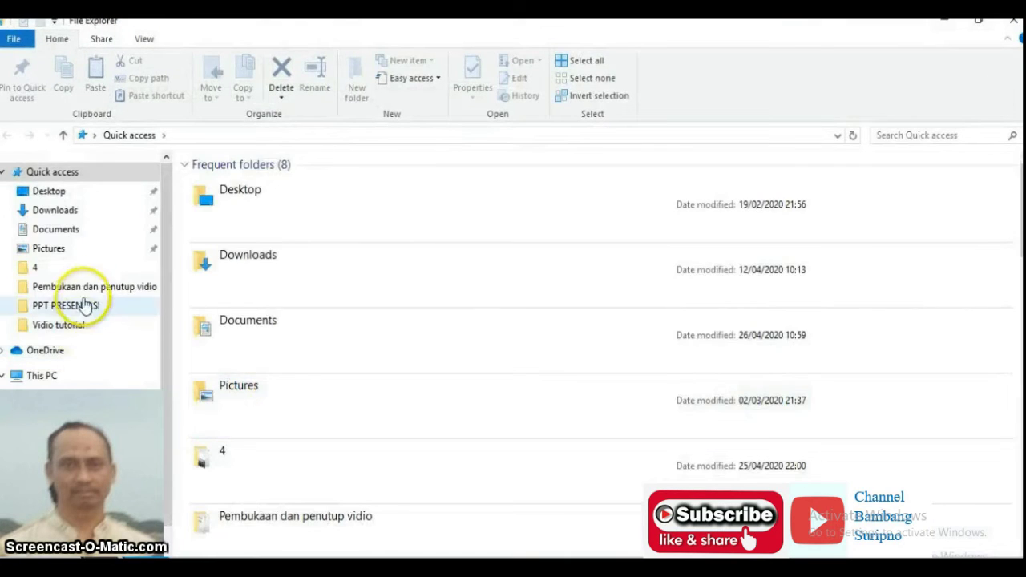
{"action": "left_click", "coordinate": [69, 230]}
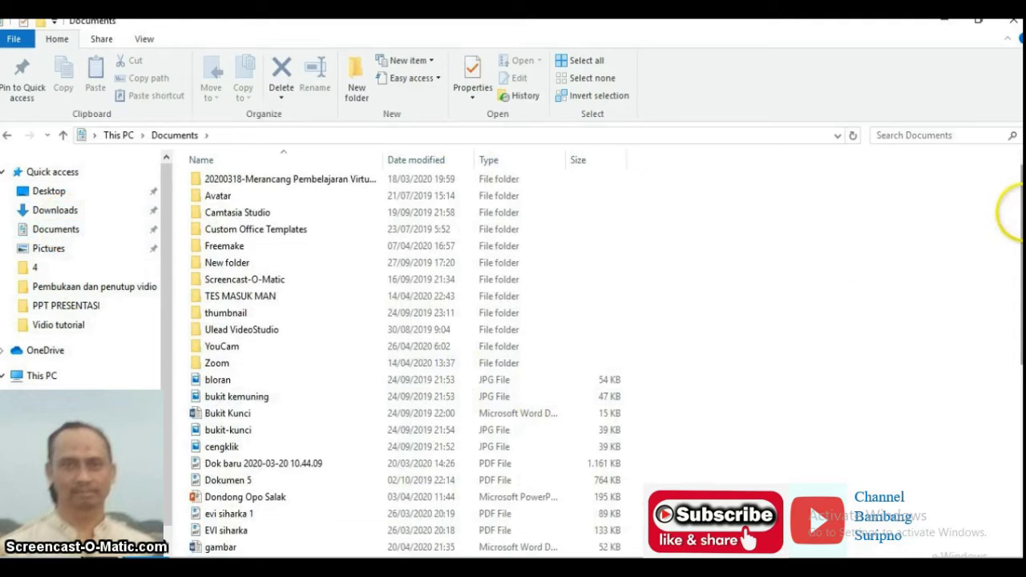
{"action": "left_click_drag", "start_coordinate": [1020, 210], "coordinate": [1021, 245]}
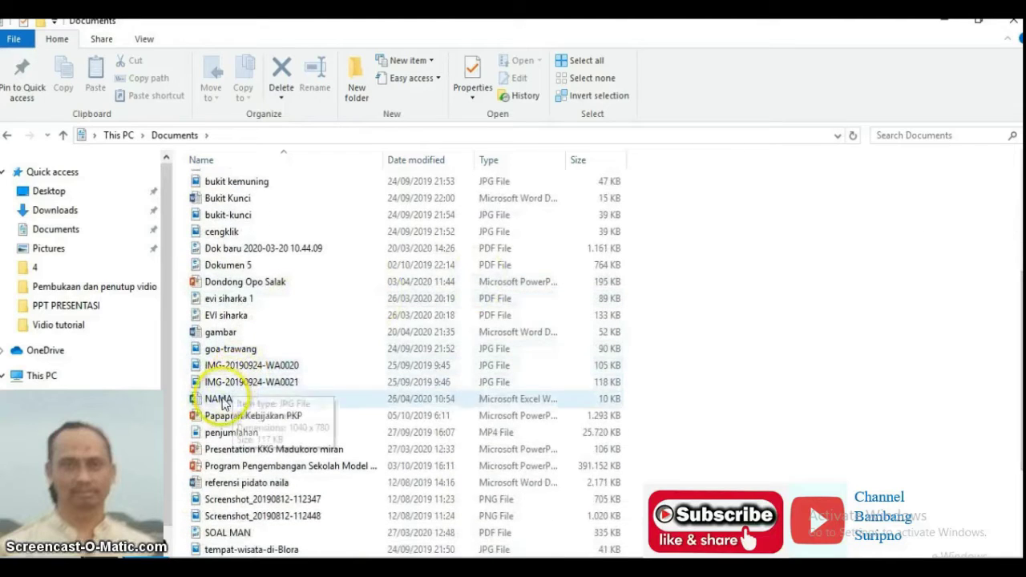
{"action": "left_click", "coordinate": [225, 403]}
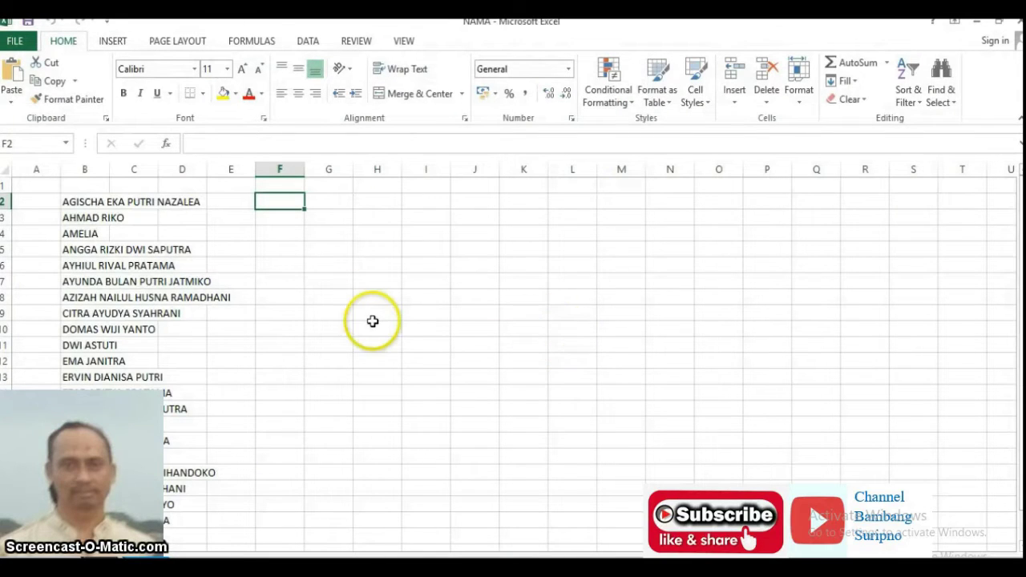
Step: Dismiss the Office activation wizard and copy the whole list of student names in column B, starting at B2
{"action": "left_click", "coordinate": [87, 205]}
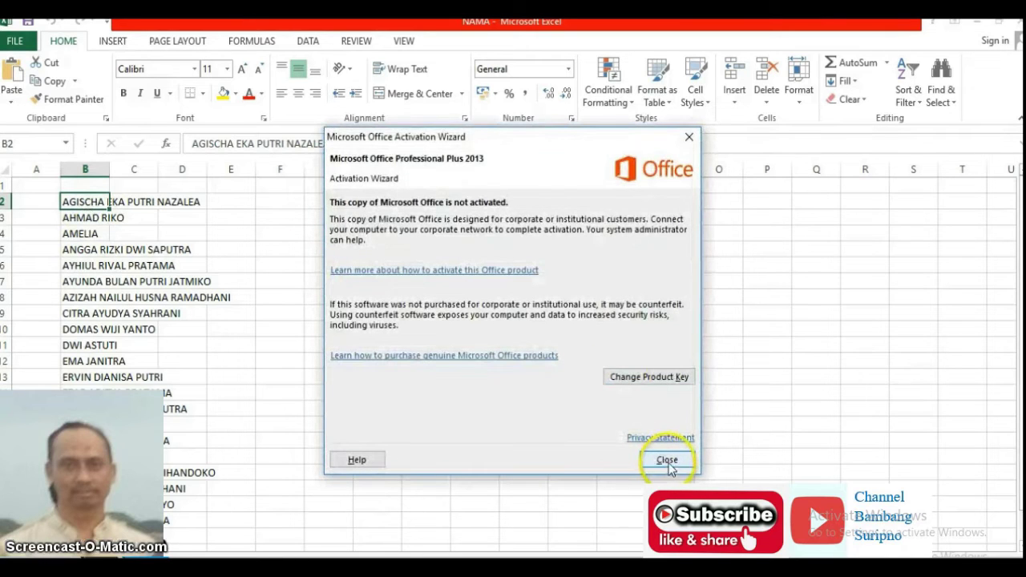
{"action": "left_click", "coordinate": [666, 461]}
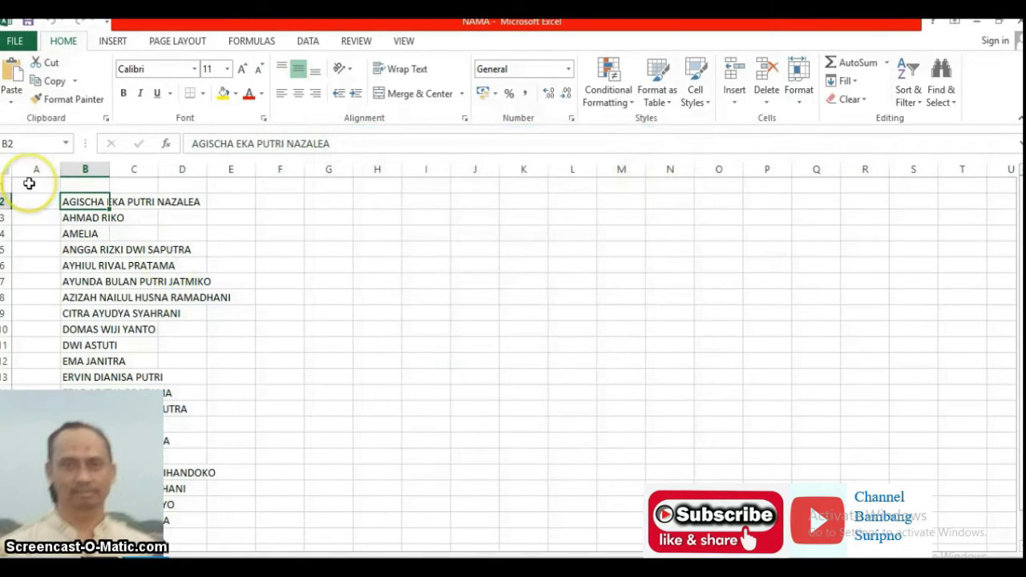
{"action": "key", "text": "shift+Down"}
{"action": "key", "text": "shift+Down"}
{"action": "key", "text": "shift+Down"}
{"action": "key", "text": "shift+Down"}
{"action": "key", "text": "shift+Down"}
{"action": "key", "text": "shift+Down"}
{"action": "key", "text": "shift+Down"}
{"action": "key", "text": "shift+Down"}
{"action": "key", "text": "shift+Down"}
{"action": "key", "text": "shift+Down"}
{"action": "key", "text": "shift+Down"}
{"action": "key", "text": "shift+Down"}
{"action": "key", "text": "shift+Down"}
{"action": "key", "text": "shift+Down"}
{"action": "key", "text": "shift+Down"}
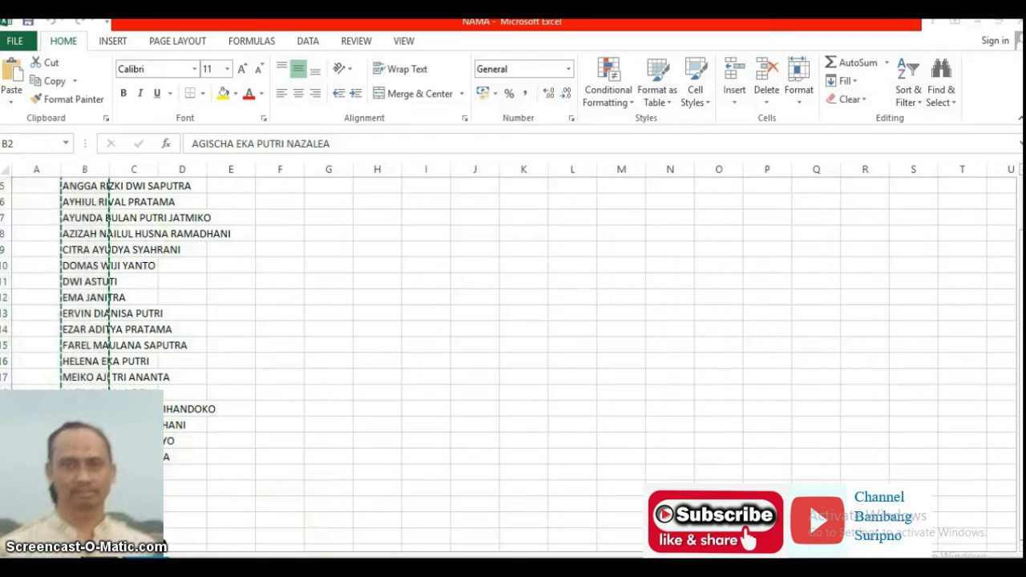
Step: Switch back to the form in Chrome and paste the copied student names as the options of the NAMA drop-down, replacing Opsi 1
{"action": "key", "text": "alt+Tab"}
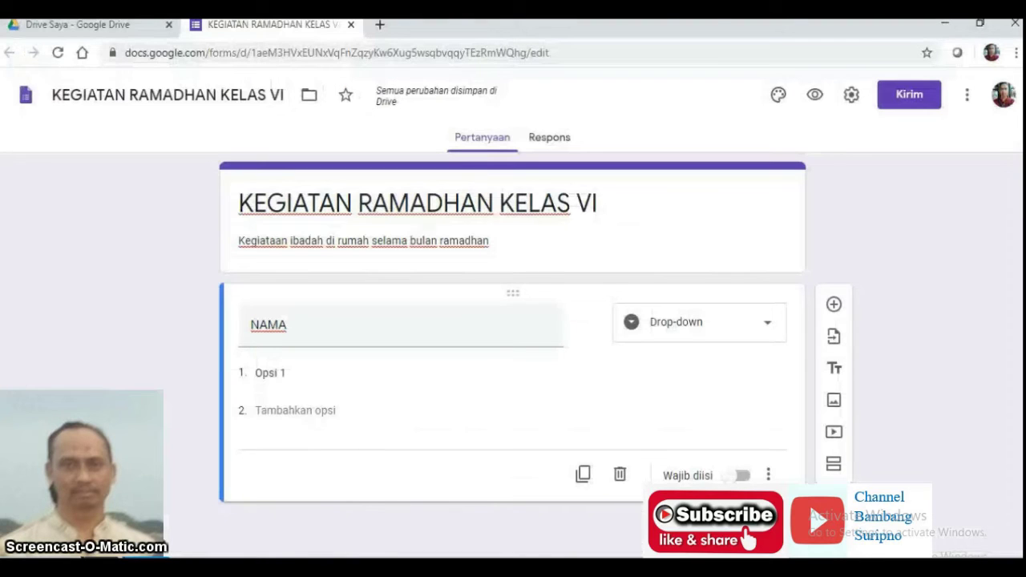
{"action": "left_click", "coordinate": [327, 376]}
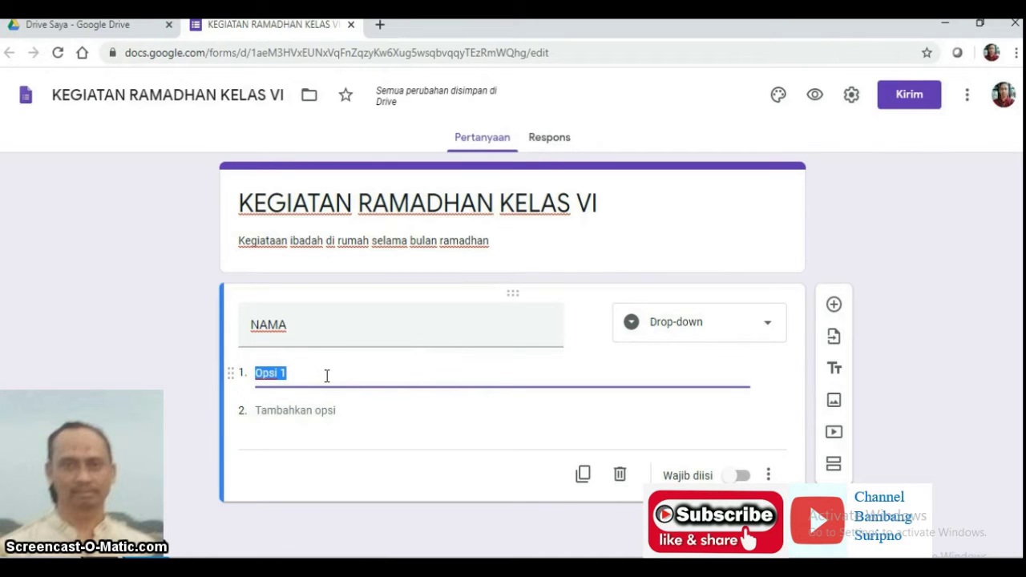
{"action": "key", "text": "ctrl+v"}
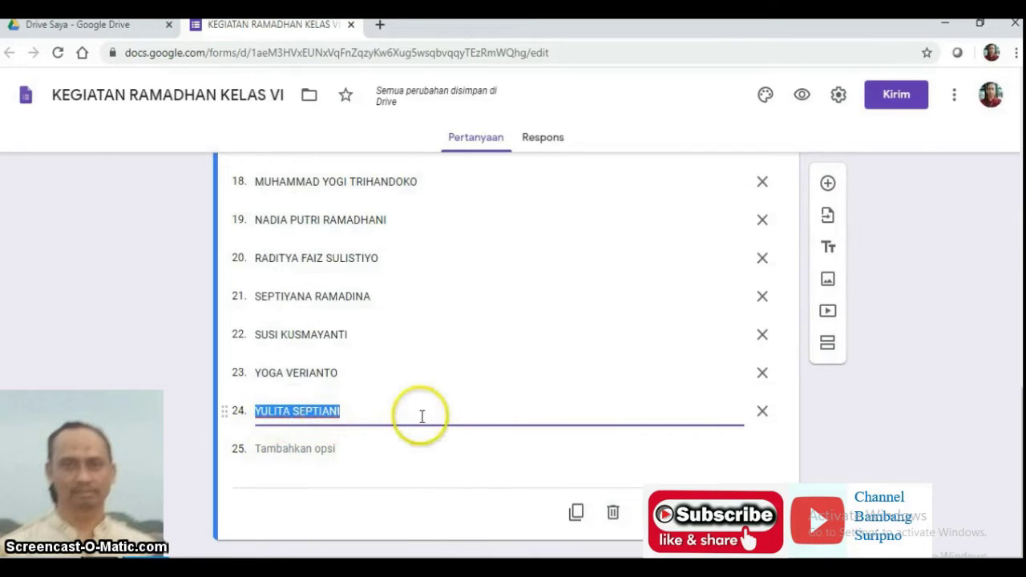
{"action": "left_click", "coordinate": [678, 424]}
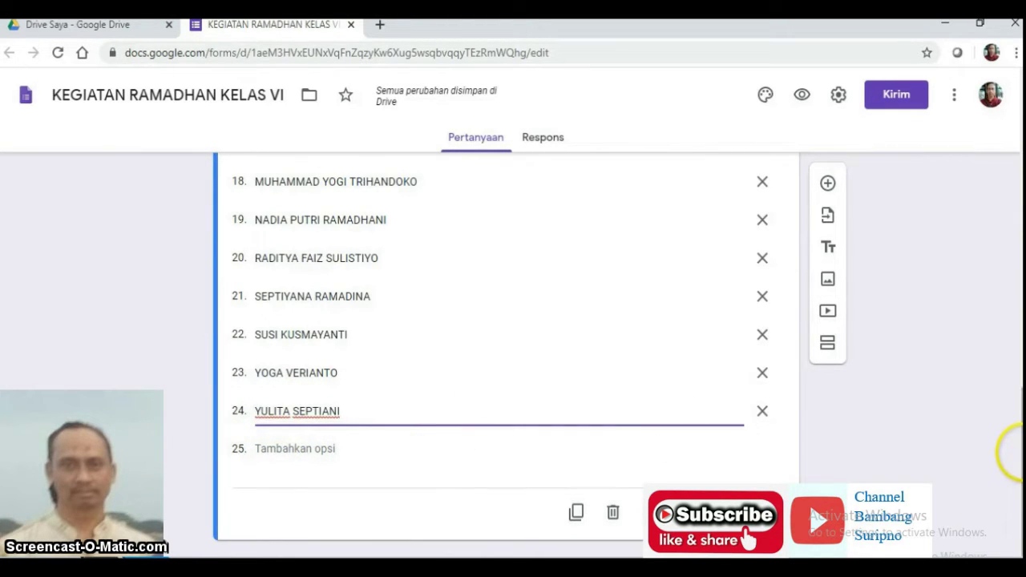
Step: Review the pasted name options, and add a new question titled "Tanggal" with the Drop-down answer type
{"action": "scroll", "coordinate": [1012, 453], "scroll_direction": "up", "scroll_amount": 5}
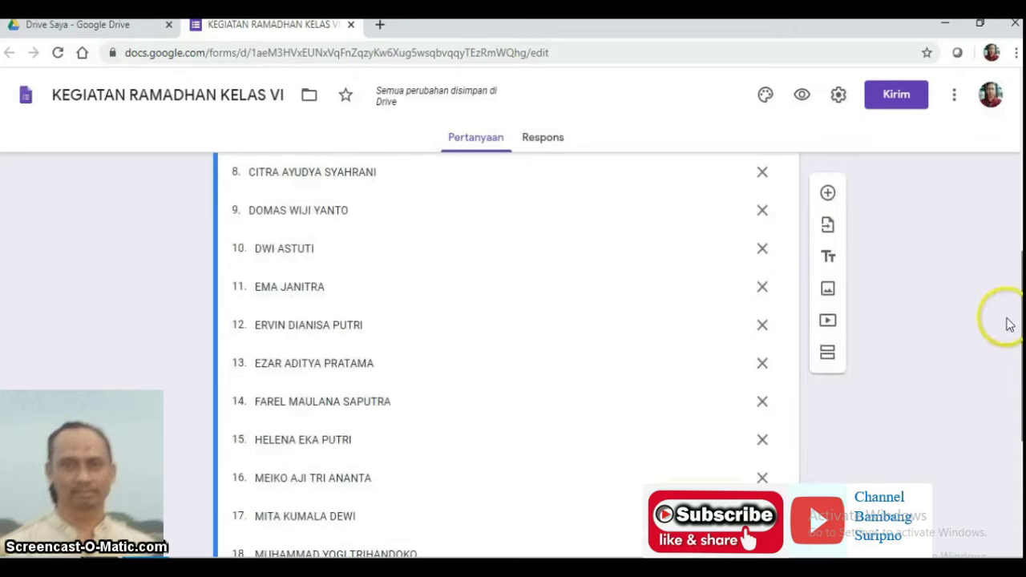
{"action": "scroll", "coordinate": [1008, 324], "scroll_direction": "up", "scroll_amount": 5}
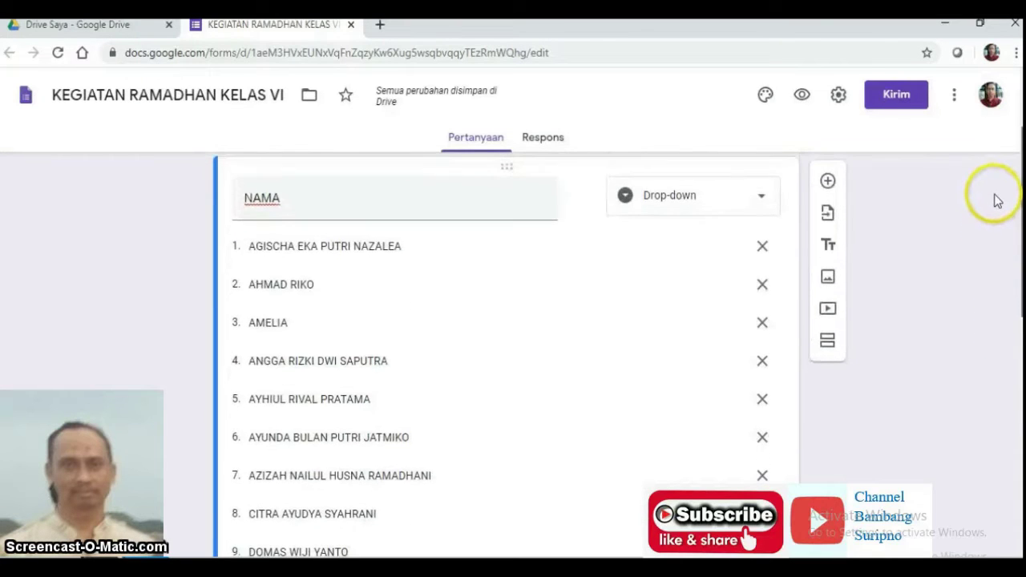
{"action": "scroll", "coordinate": [998, 204], "scroll_direction": "down", "scroll_amount": 3}
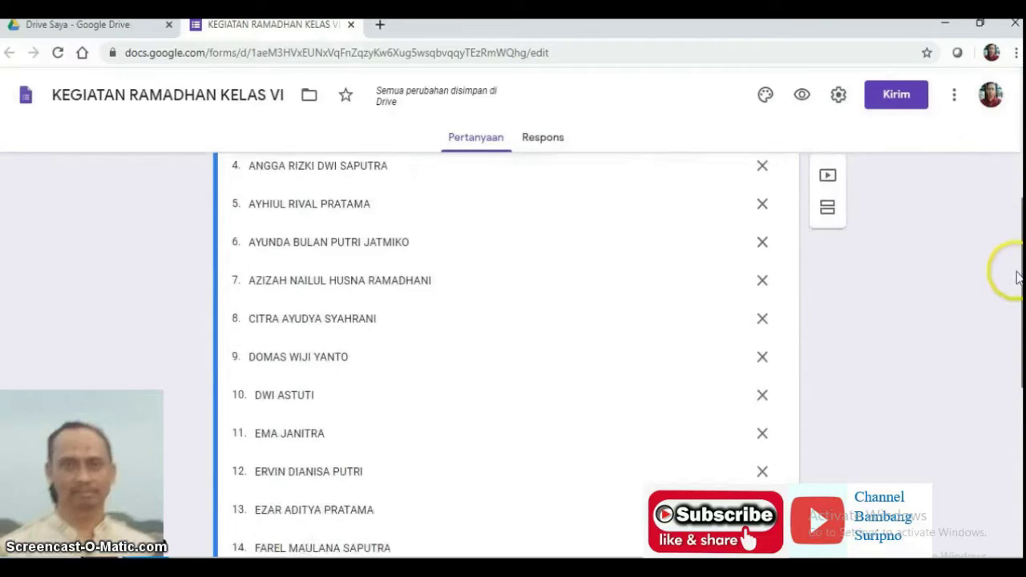
{"action": "scroll", "coordinate": [1017, 277], "scroll_direction": "down", "scroll_amount": 4}
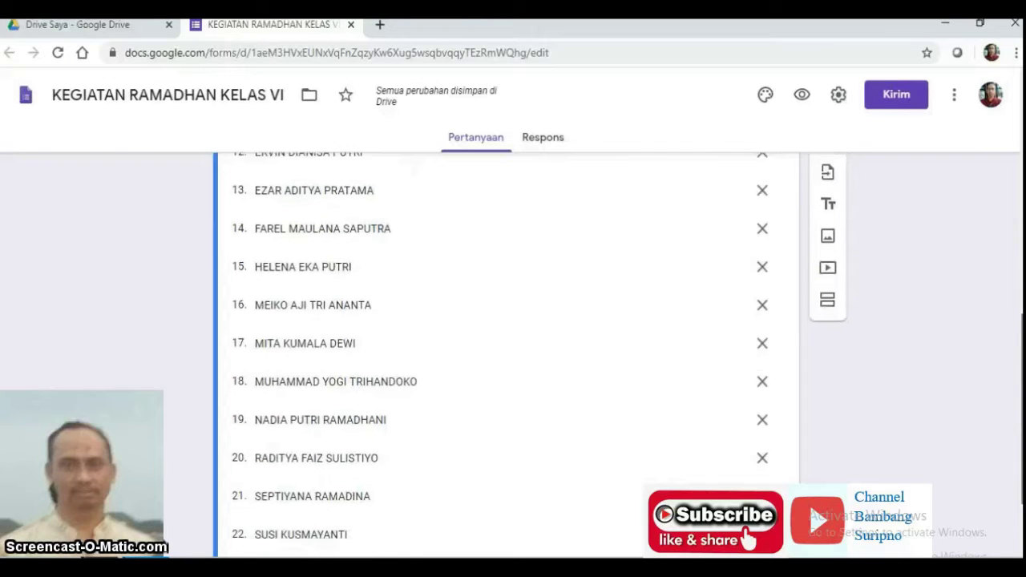
{"action": "scroll", "coordinate": [513, 353], "scroll_direction": "down", "scroll_amount": 2}
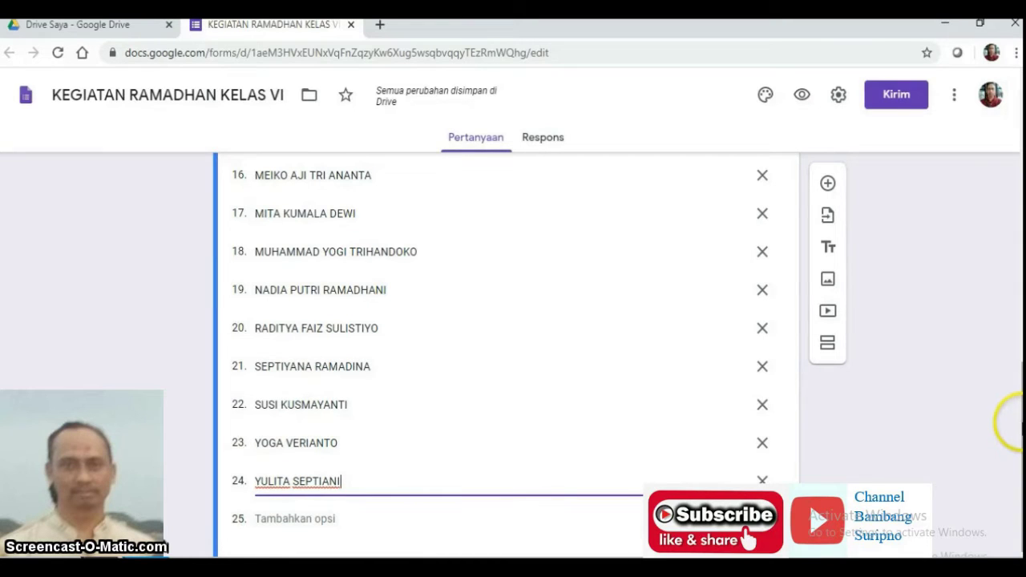
{"action": "scroll", "coordinate": [1020, 426], "scroll_direction": "down", "scroll_amount": 1}
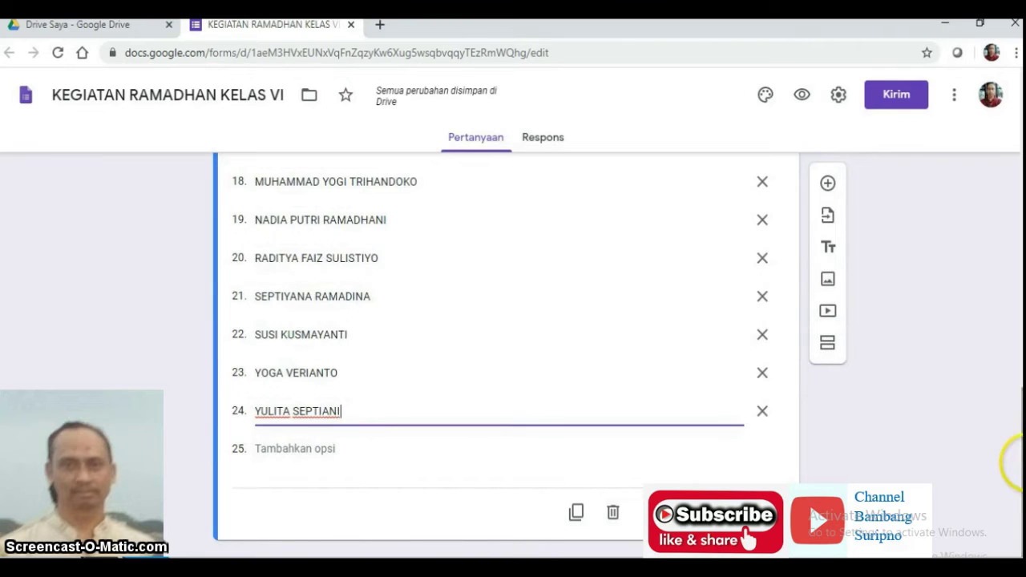
{"action": "left_click", "coordinate": [827, 183]}
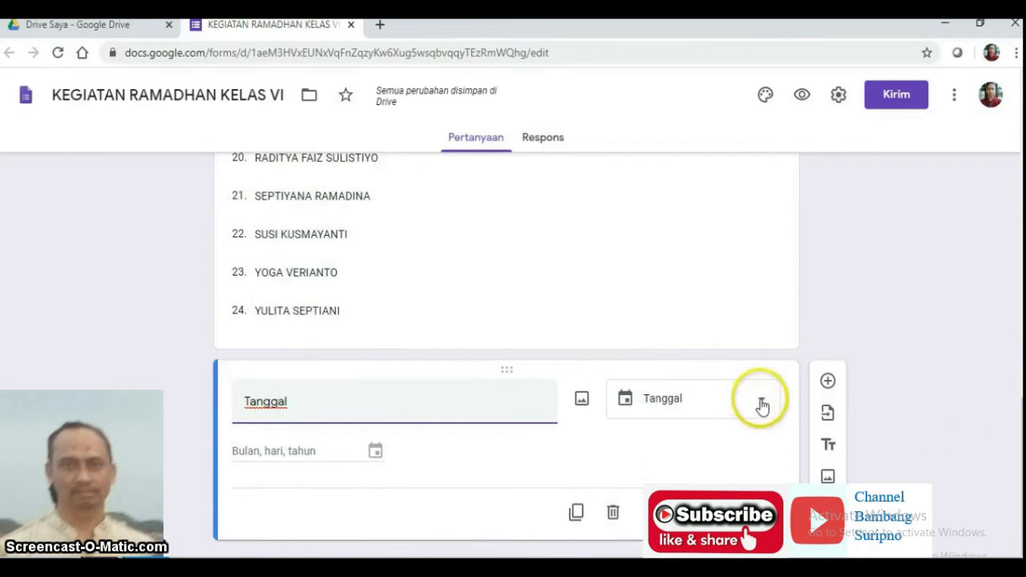
{"action": "left_click", "coordinate": [760, 404]}
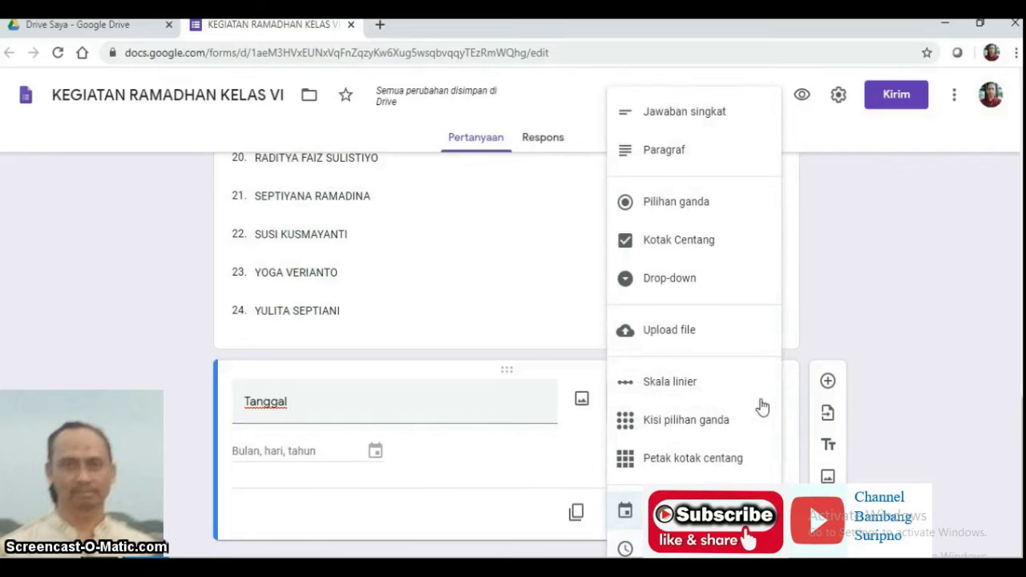
{"action": "left_click", "coordinate": [671, 281]}
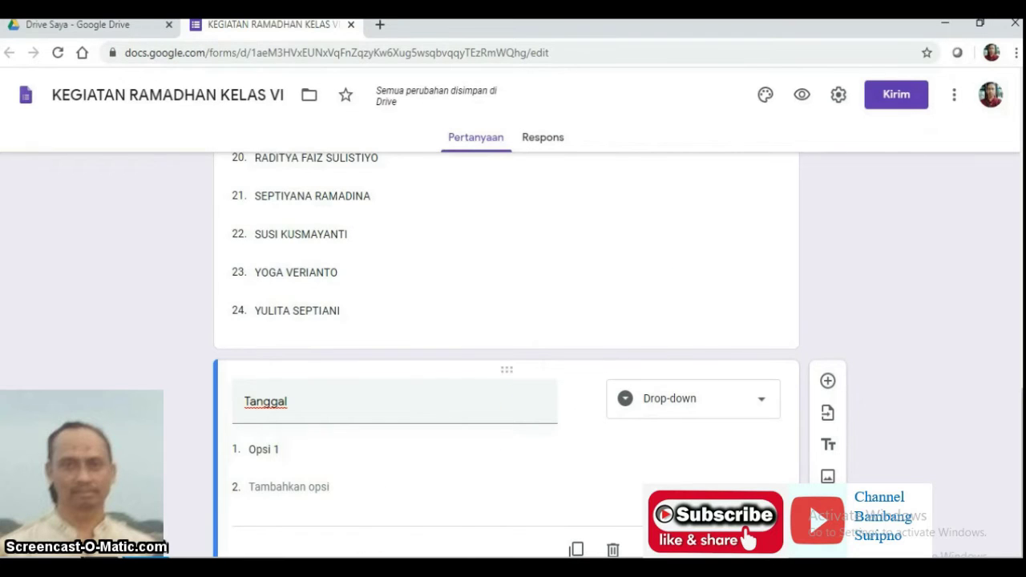
Step: Switch to the NAMA workbook in Excel and fill column F from F2 down with the number series 1 to 30
{"action": "key", "text": "alt+Tab"}
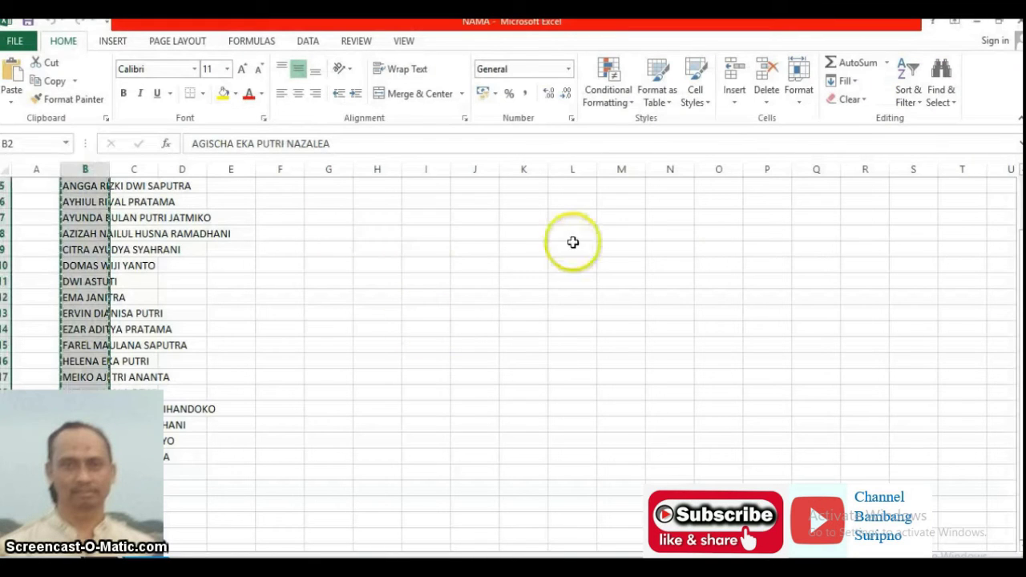
{"action": "left_click_drag", "start_coordinate": [1020, 289], "coordinate": [1021, 277]}
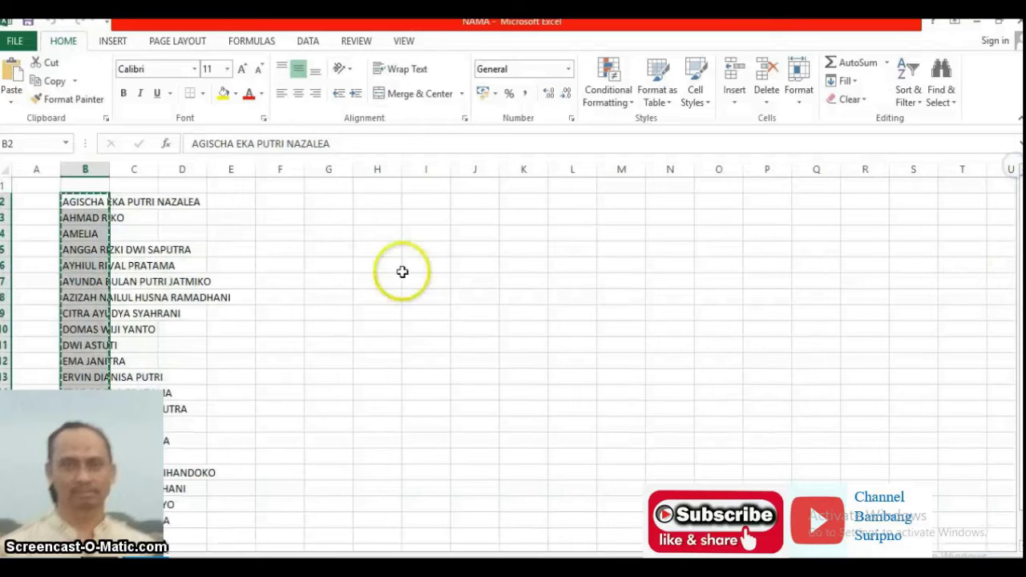
{"action": "double_click", "coordinate": [285, 205]}
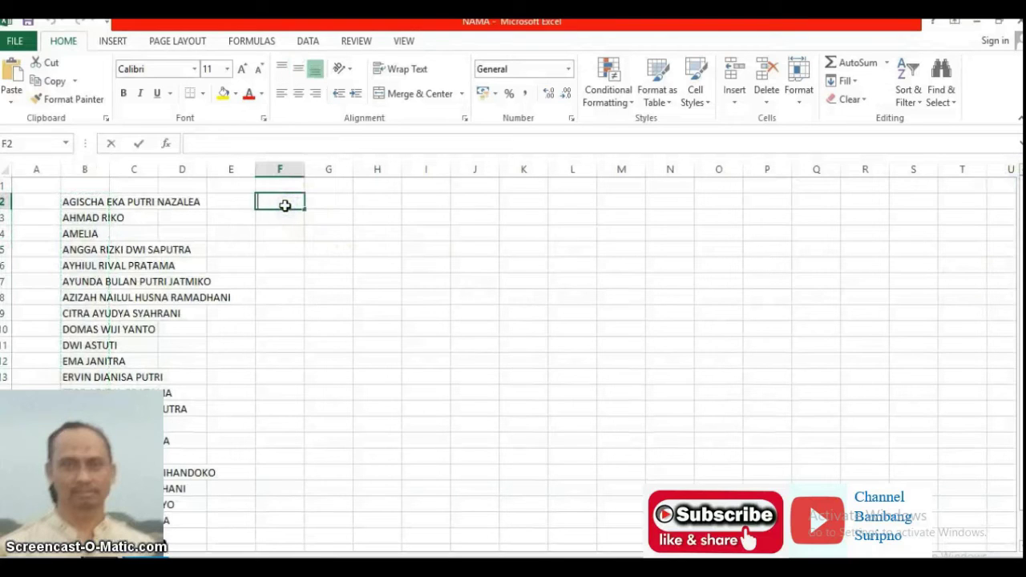
{"action": "type", "text": "1"}
{"action": "key", "text": "Return"}
{"action": "type", "text": "2"}
{"action": "key", "text": "Return"}
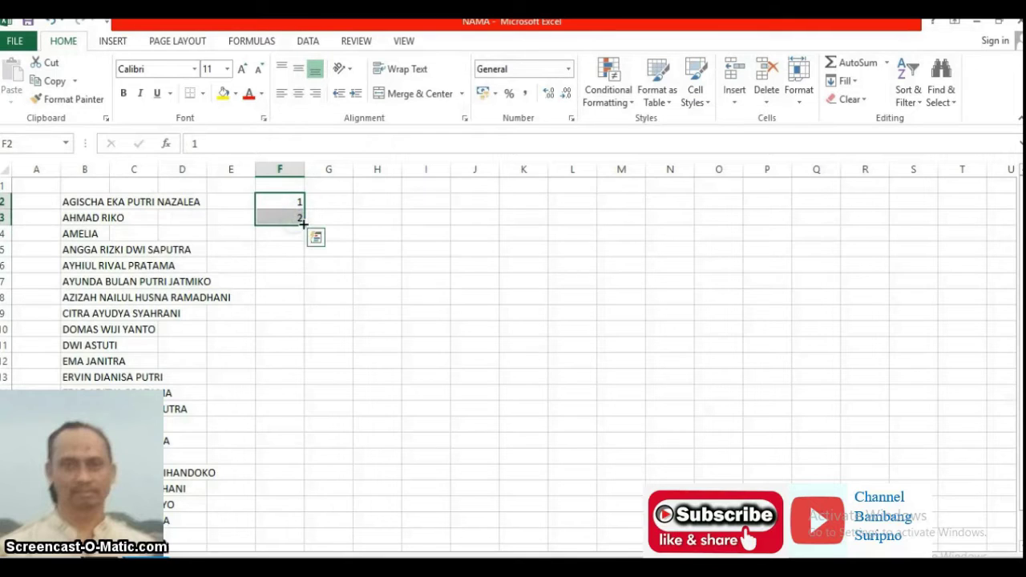
{"action": "left_click_drag", "start_coordinate": [304, 225], "coordinate": [298, 512]}
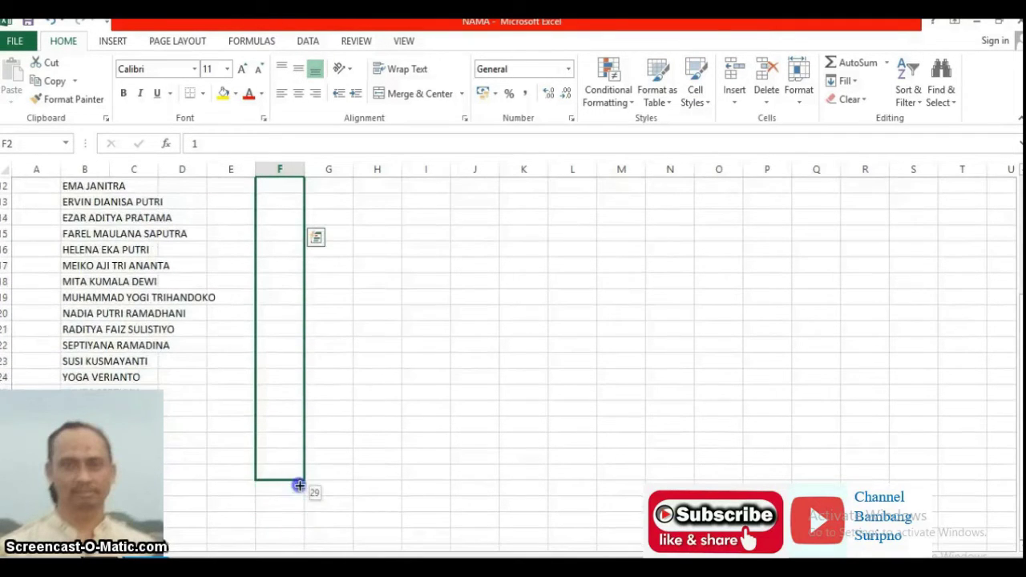
{"action": "left_click_drag", "start_coordinate": [298, 499], "coordinate": [299, 498]}
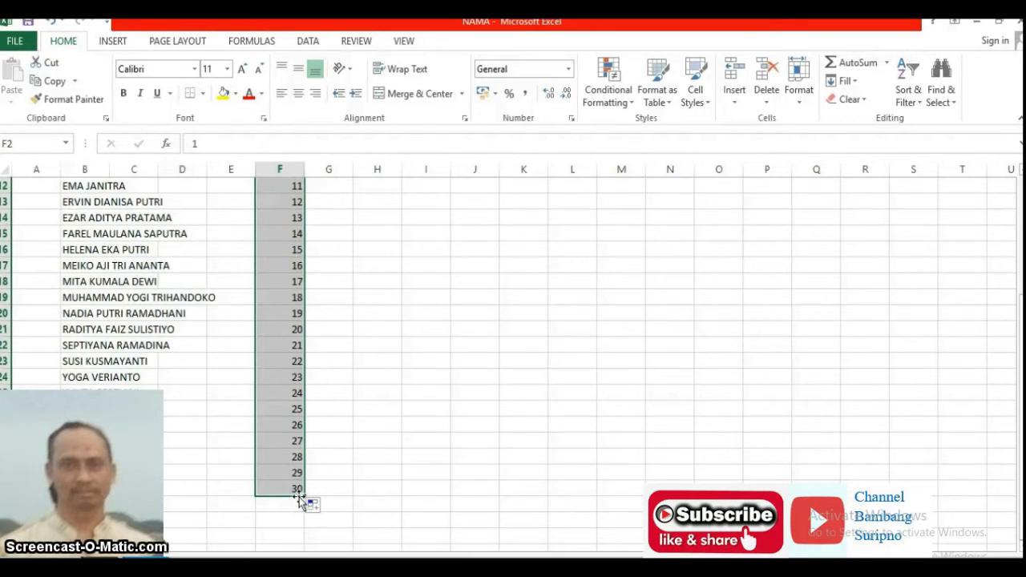
Step: Copy the series 1 to 30 and paste it into the form in Chrome as the Tanggal drop-down's options, replacing Opsi 1
{"action": "key", "text": "ctrl+c"}
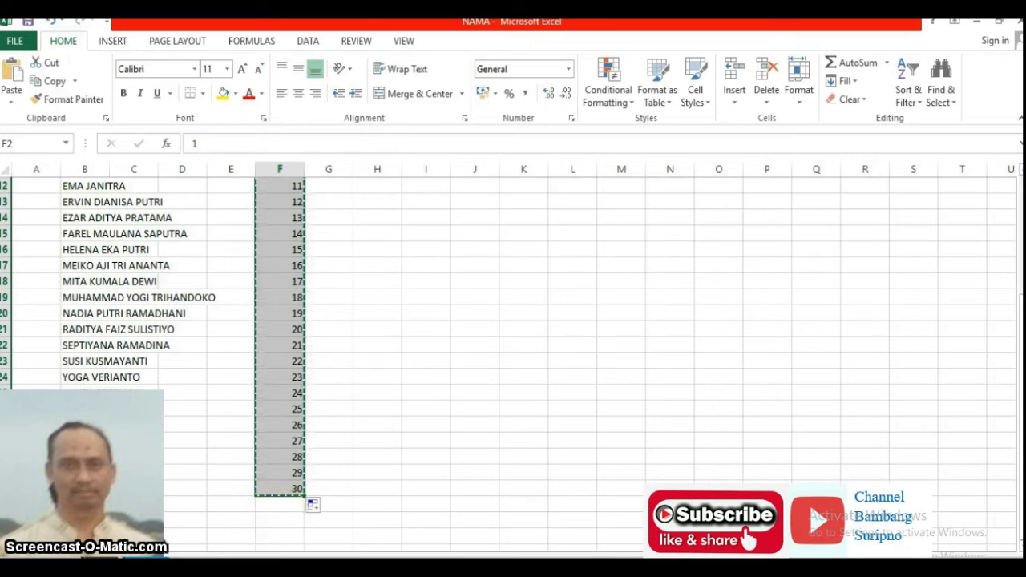
{"action": "key", "text": "alt+Tab"}
{"action": "left_click", "coordinate": [274, 443]}
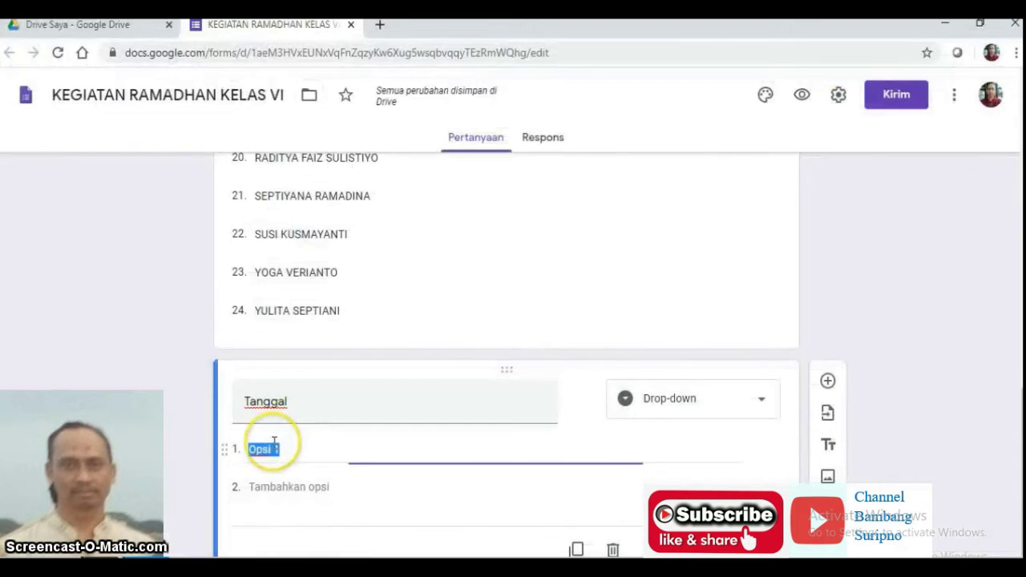
{"action": "key", "text": "ctrl+v"}
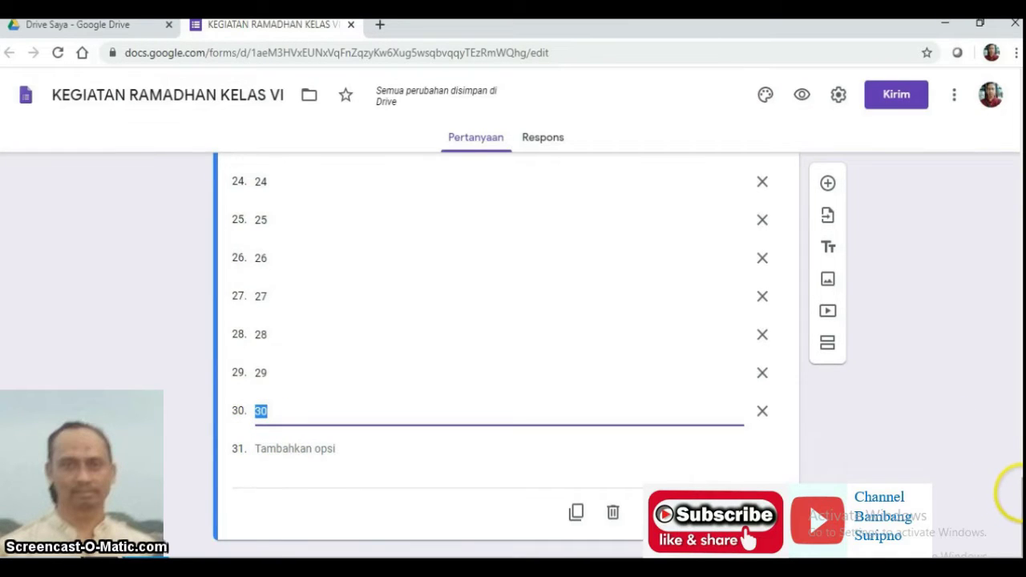
Step: Open the respondent preview of the form to check the NAMA and Tanggal questions
{"action": "left_click_drag", "start_coordinate": [1022, 493], "coordinate": [1000, 218]}
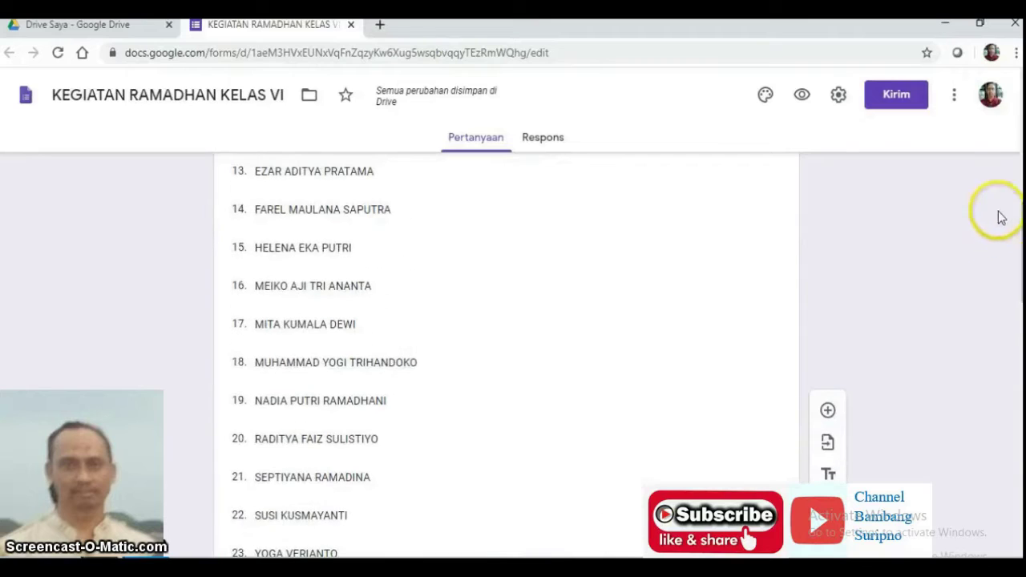
{"action": "left_click", "coordinate": [801, 95]}
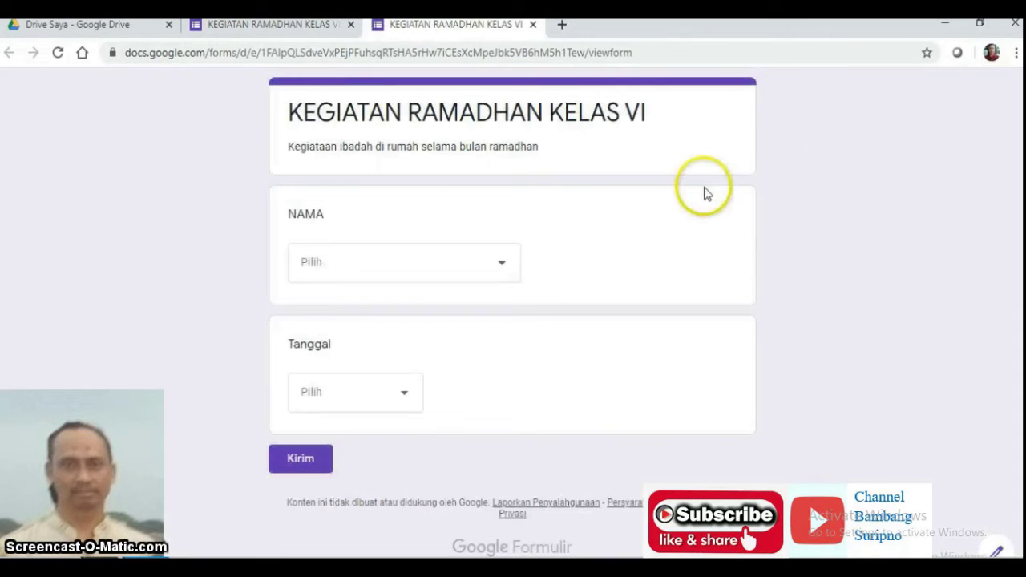
Step: Check the options in the preview's NAMA and Tanggal drop-downs, and close the preview
{"action": "left_click", "coordinate": [503, 266]}
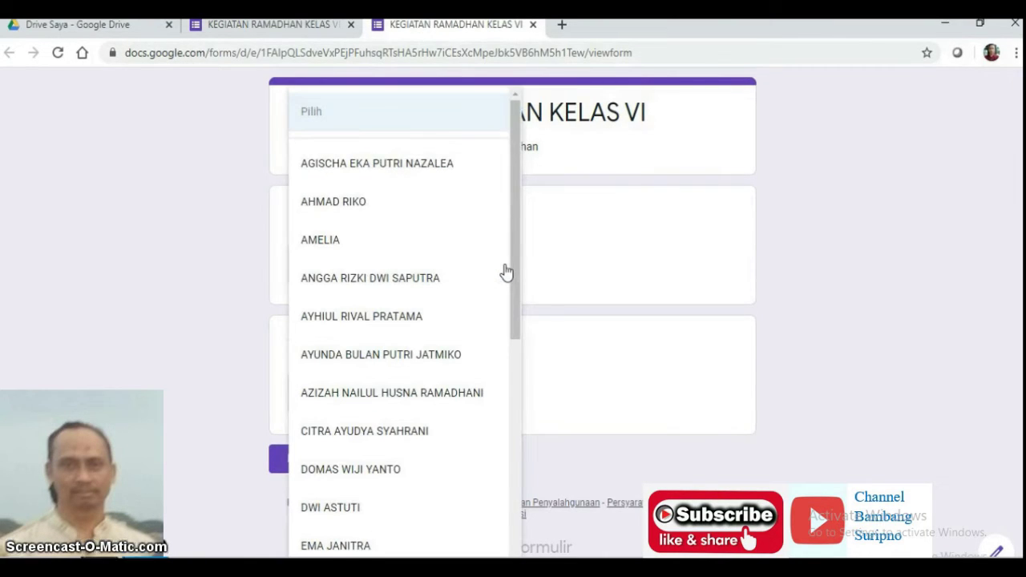
{"action": "left_click", "coordinate": [606, 277]}
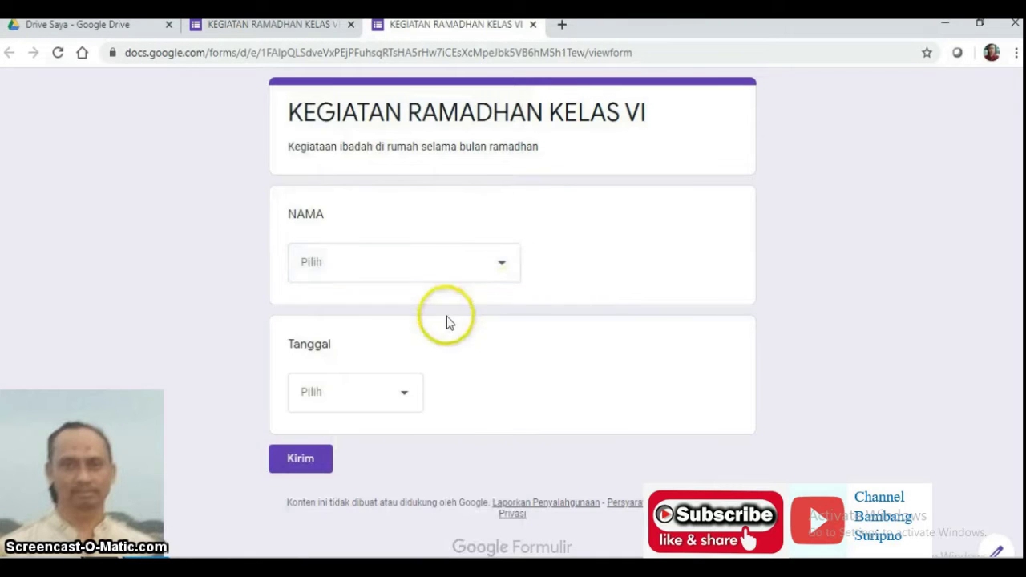
{"action": "left_click", "coordinate": [407, 397]}
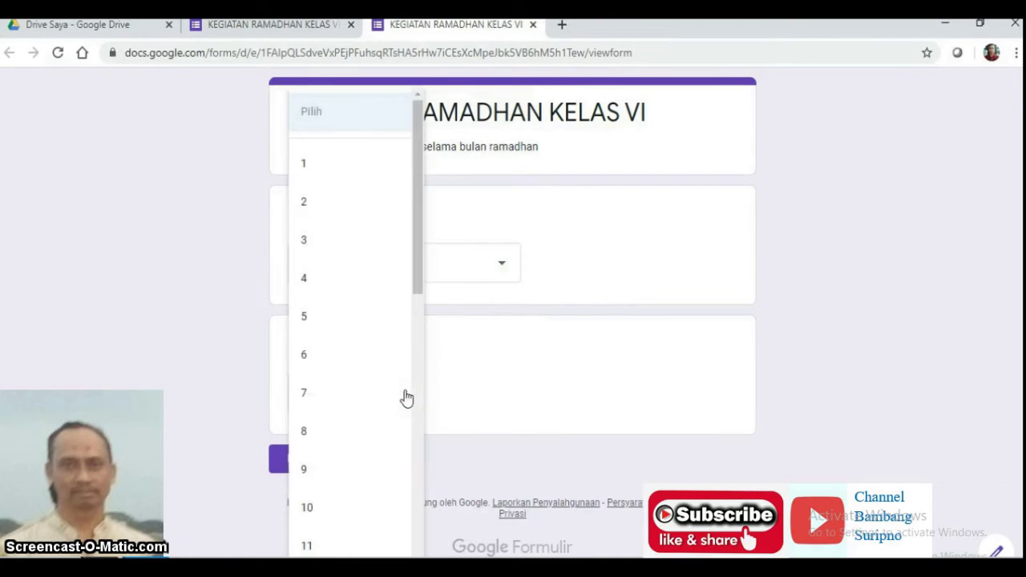
{"action": "left_click", "coordinate": [619, 332]}
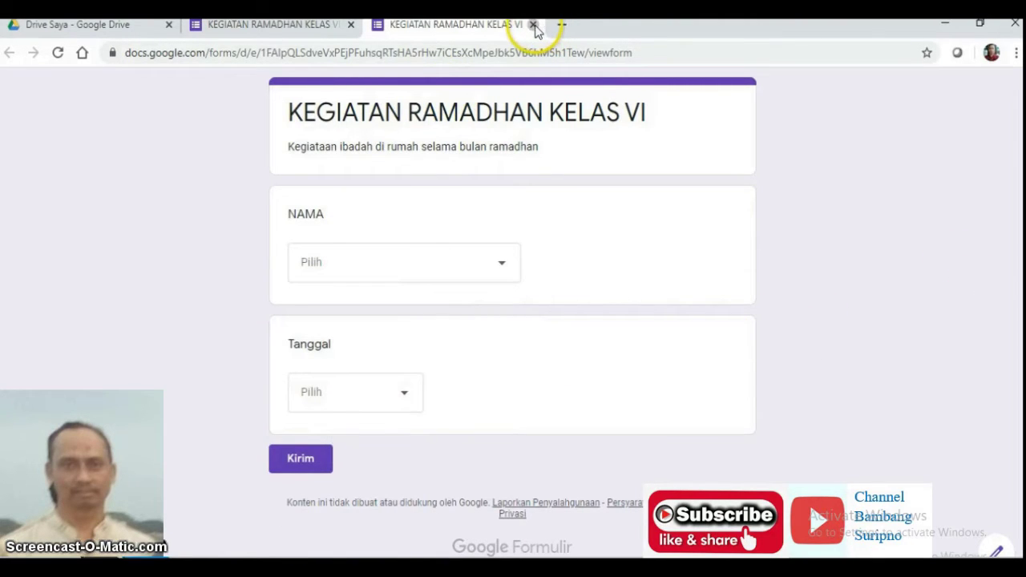
{"action": "left_click", "coordinate": [534, 25]}
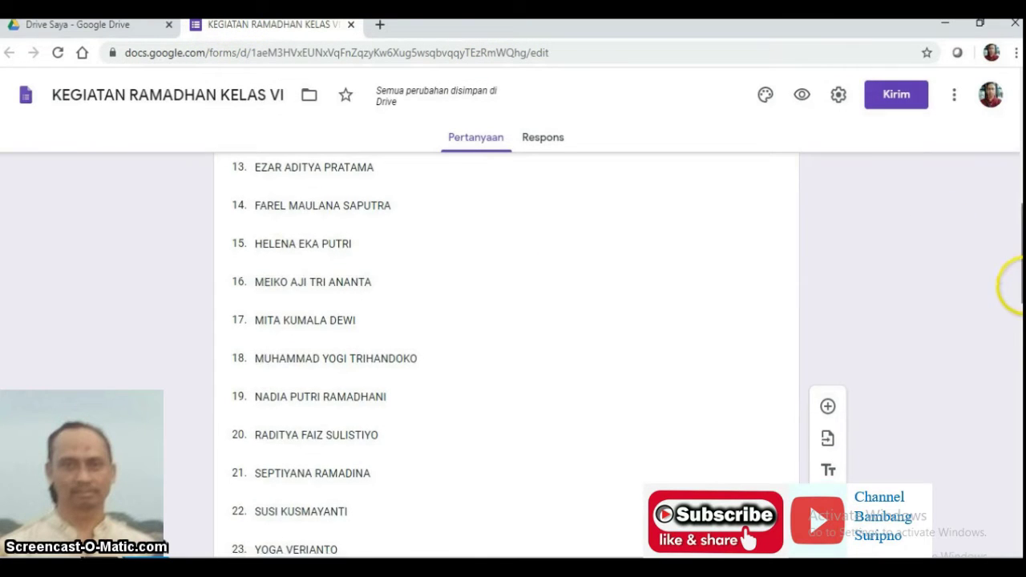
Step: Add a new section after the Tanggal question and title it "SHOLAT WAJIB"
{"action": "left_click_drag", "start_coordinate": [1019, 289], "coordinate": [1015, 542]}
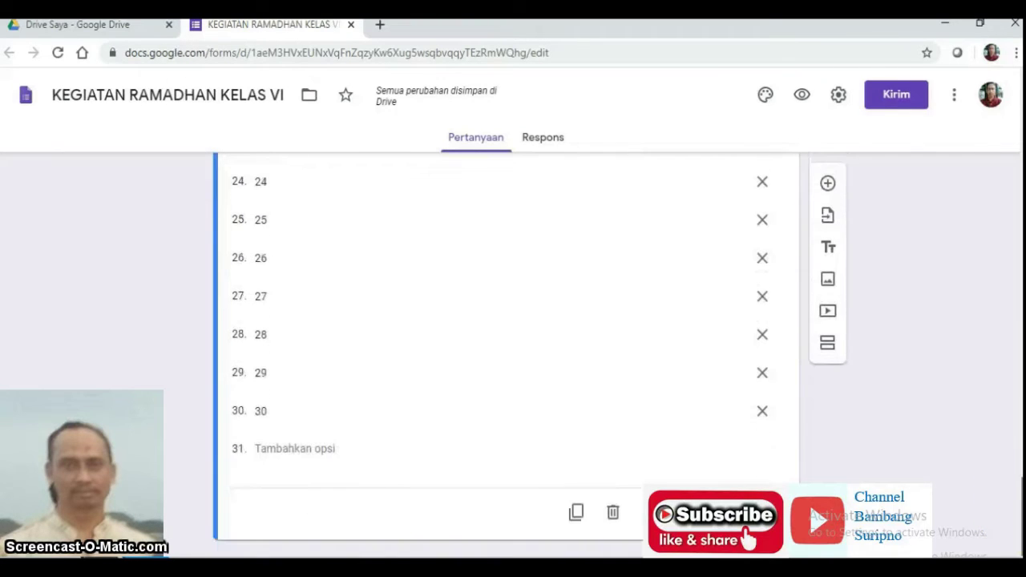
{"action": "left_click", "coordinate": [593, 405]}
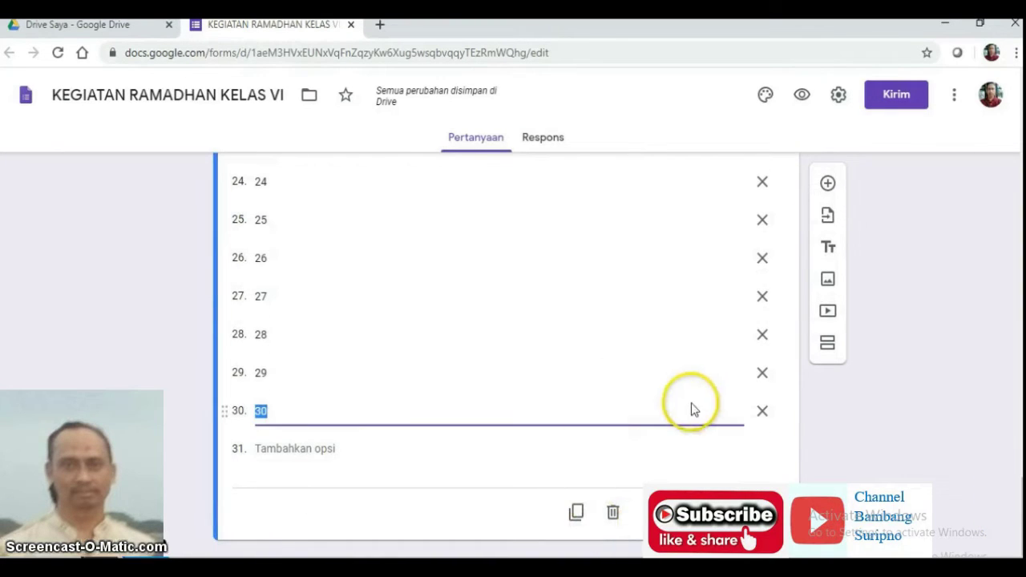
{"action": "left_click", "coordinate": [828, 345]}
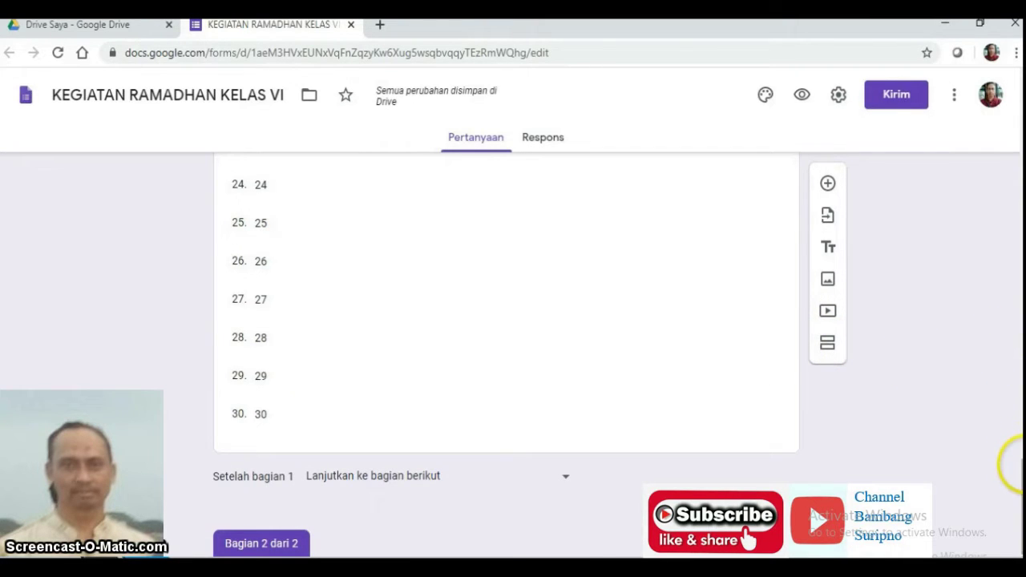
{"action": "scroll", "coordinate": [1023, 473], "scroll_direction": "down", "scroll_amount": 2}
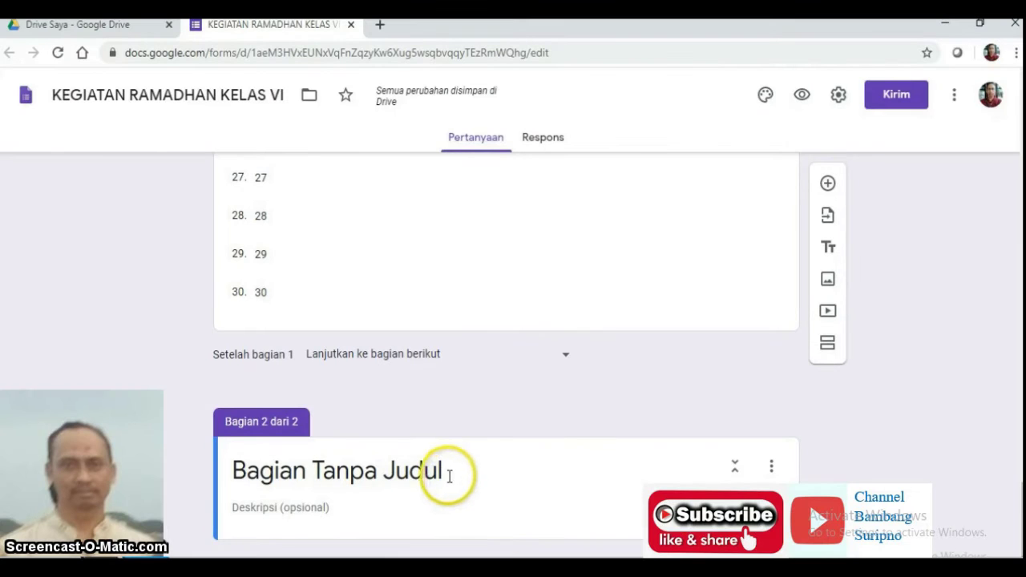
{"action": "triple_click", "coordinate": [325, 472]}
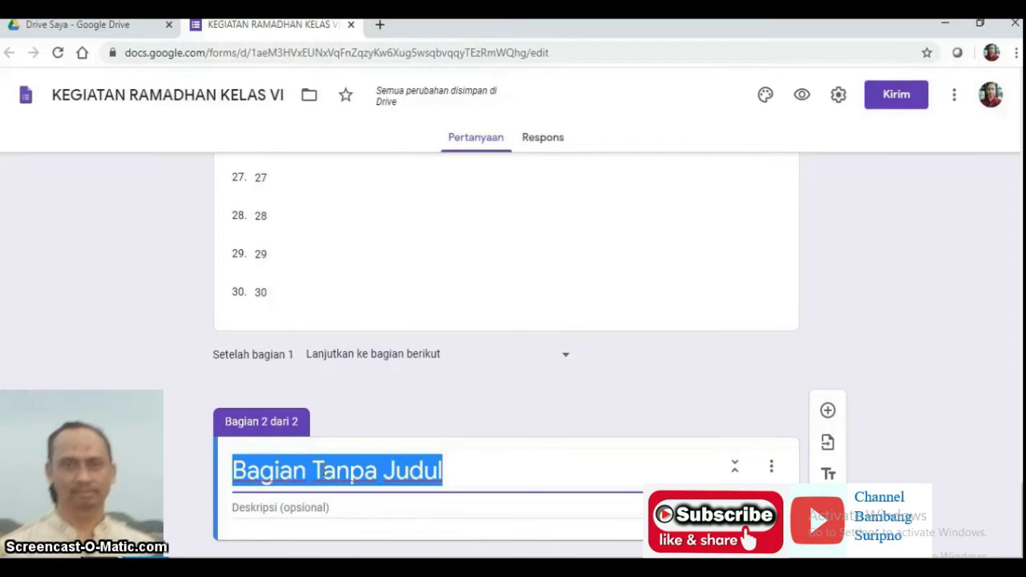
{"action": "type", "text": "S"}
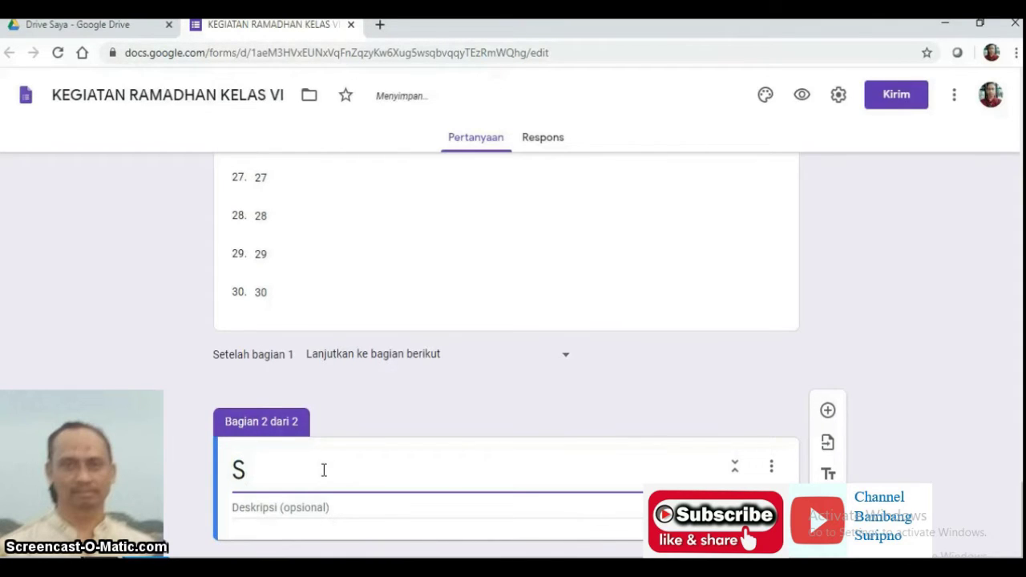
{"action": "type", "text": "HOLAT WAJIB"}
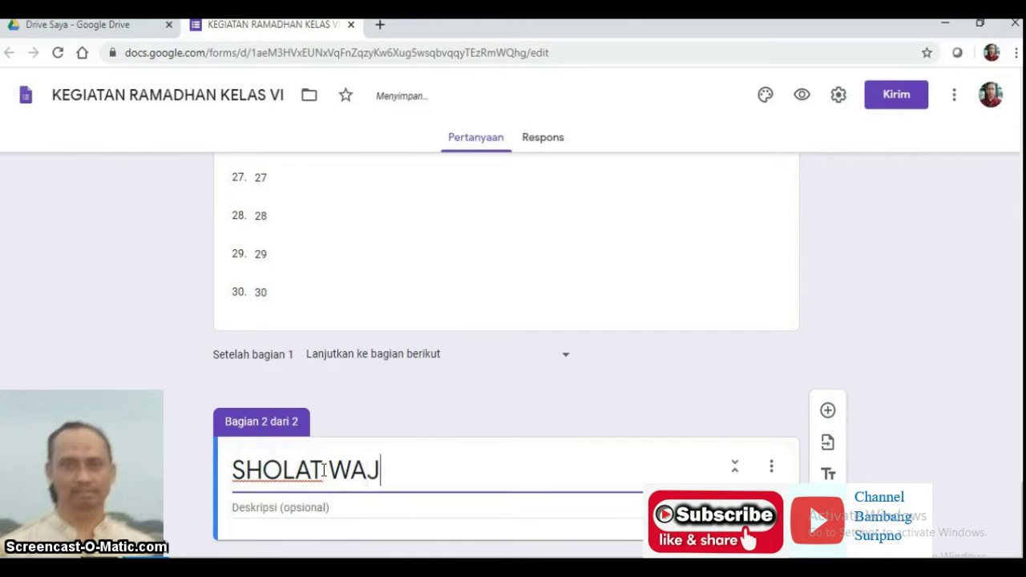
{"action": "left_click", "coordinate": [454, 505]}
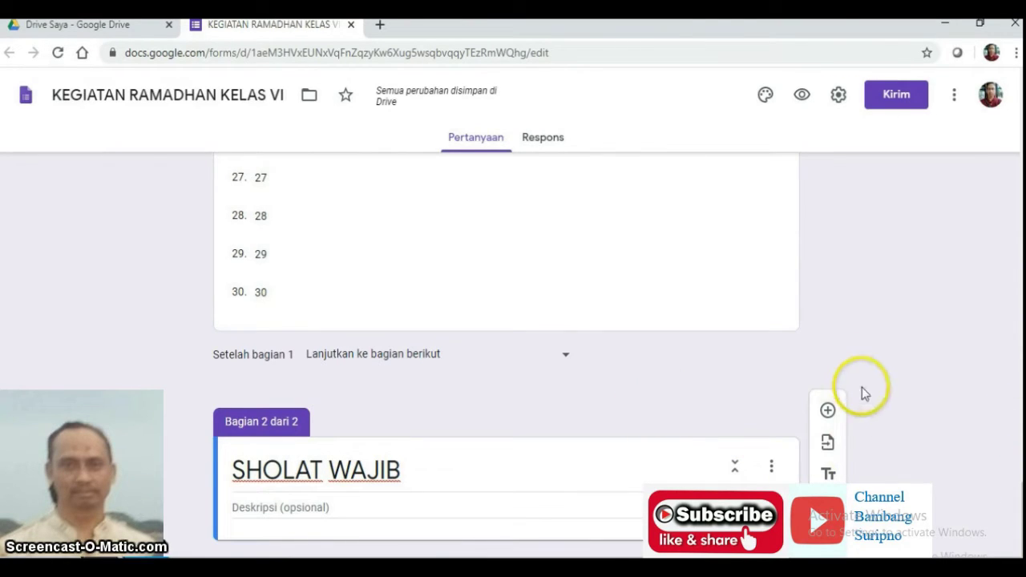
Step: Add a multiple-choice question titled "SUBUH" to the SHOLAT WAJIB section with the options YA and TIDAK
{"action": "left_click", "coordinate": [828, 412]}
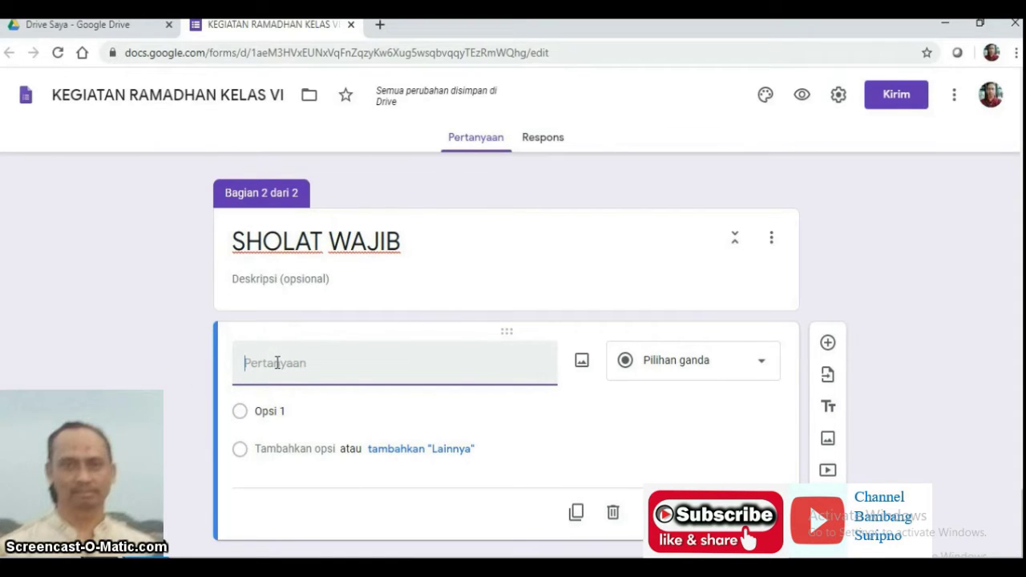
{"action": "type", "text": "U"}
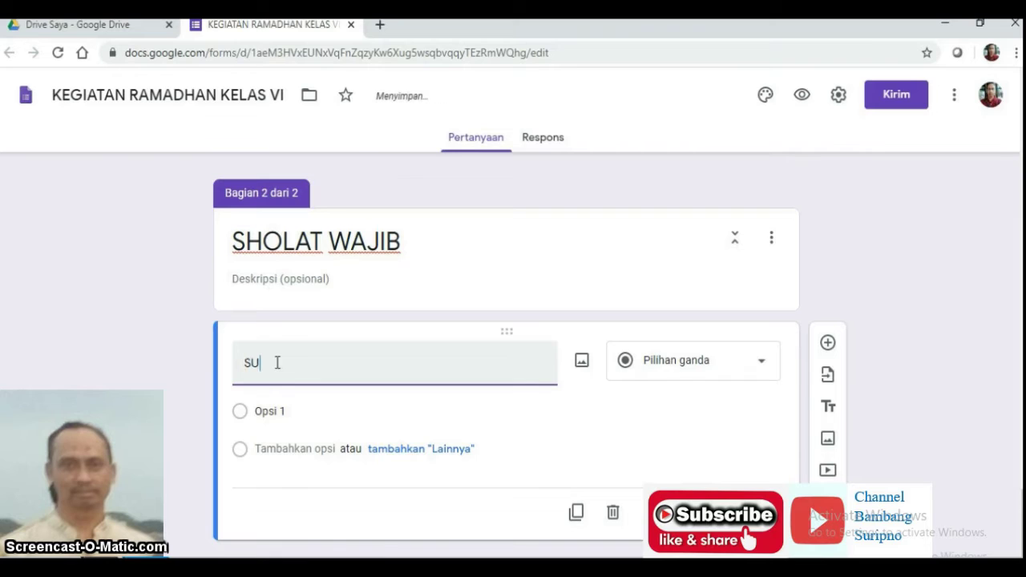
{"action": "type", "text": "BUH"}
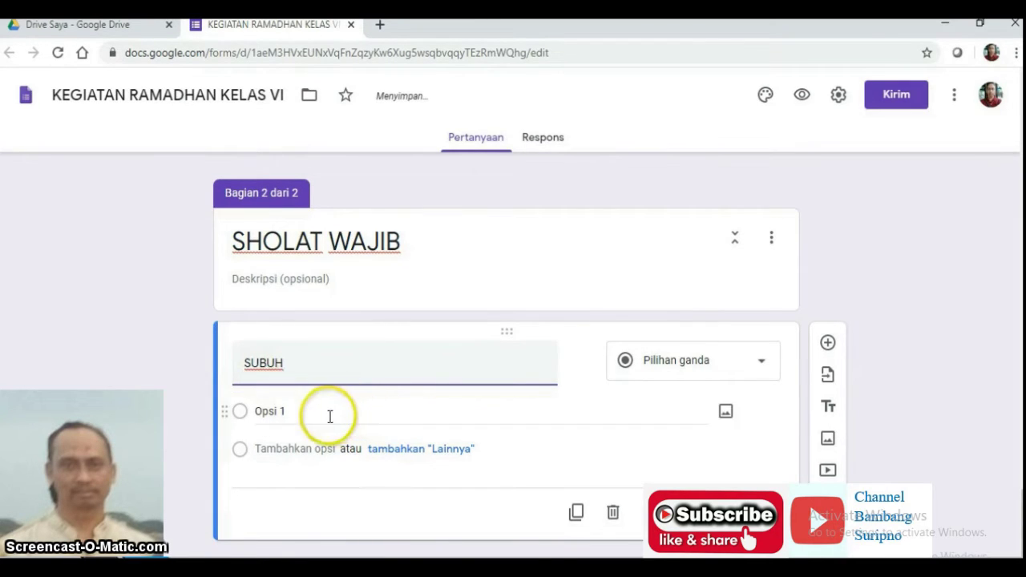
{"action": "left_click", "coordinate": [289, 406]}
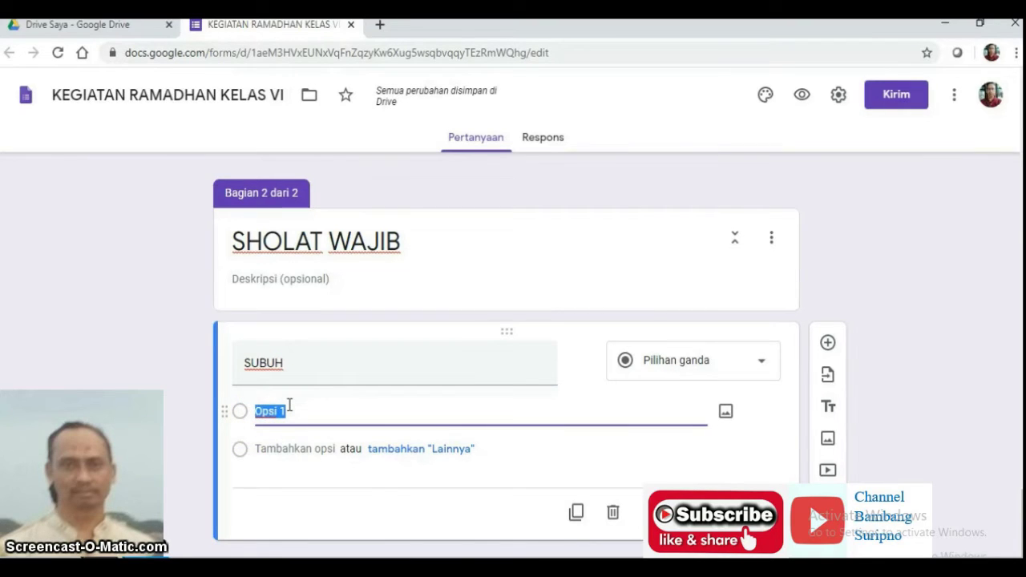
{"action": "type", "text": "YA"}
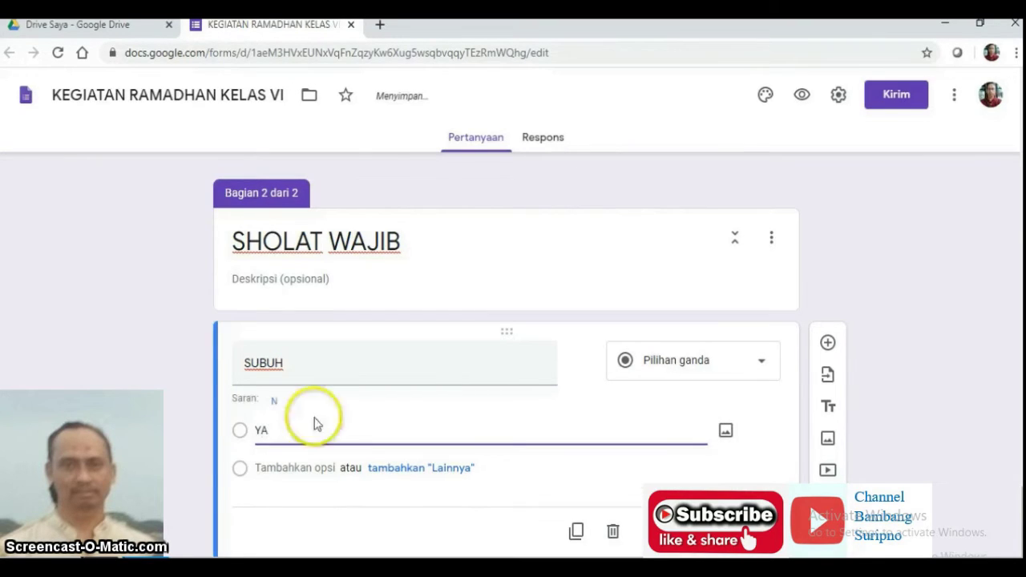
{"action": "left_click", "coordinate": [298, 467]}
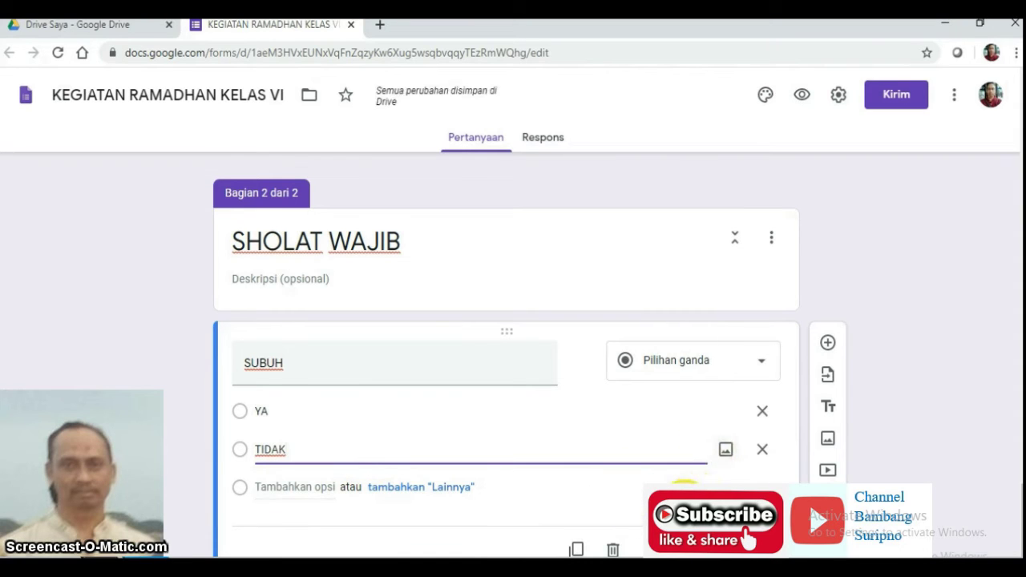
Step: Add a multiple-choice question titled "DHUHUR" below SUBUH with the options YA and TIDAK
{"action": "left_click", "coordinate": [828, 345]}
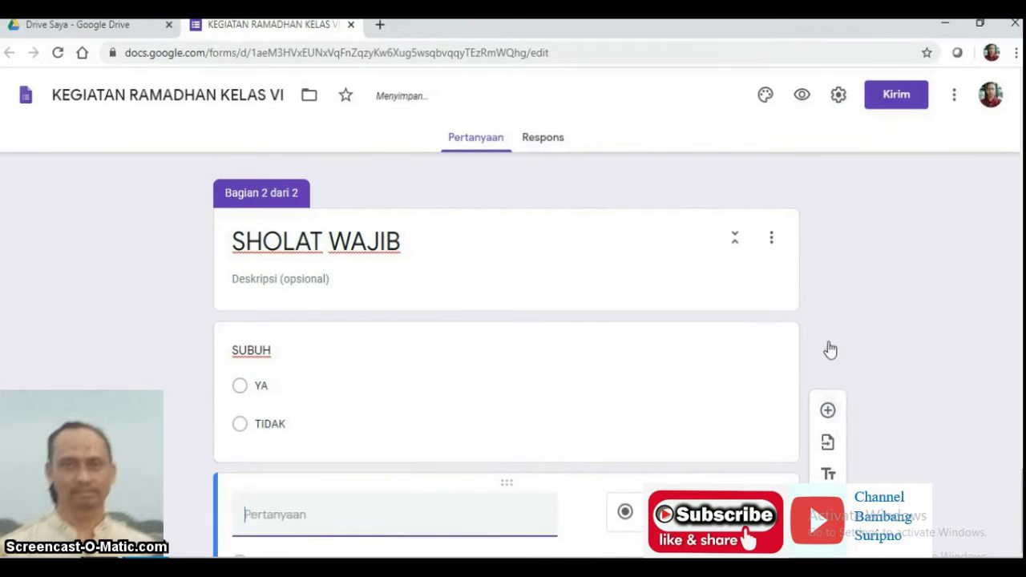
{"action": "left_click", "coordinate": [243, 514]}
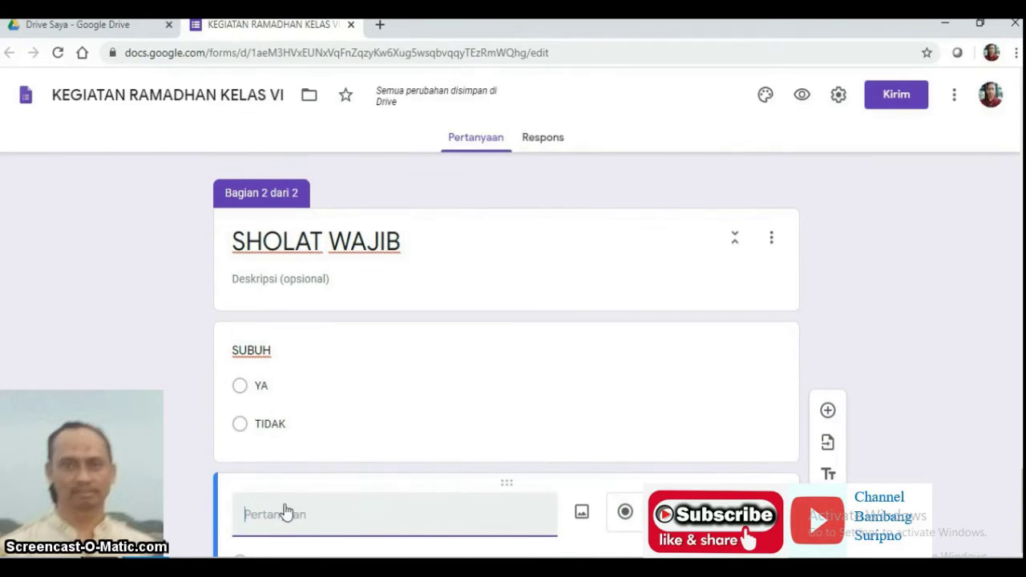
{"action": "type", "text": "DHUHUR"}
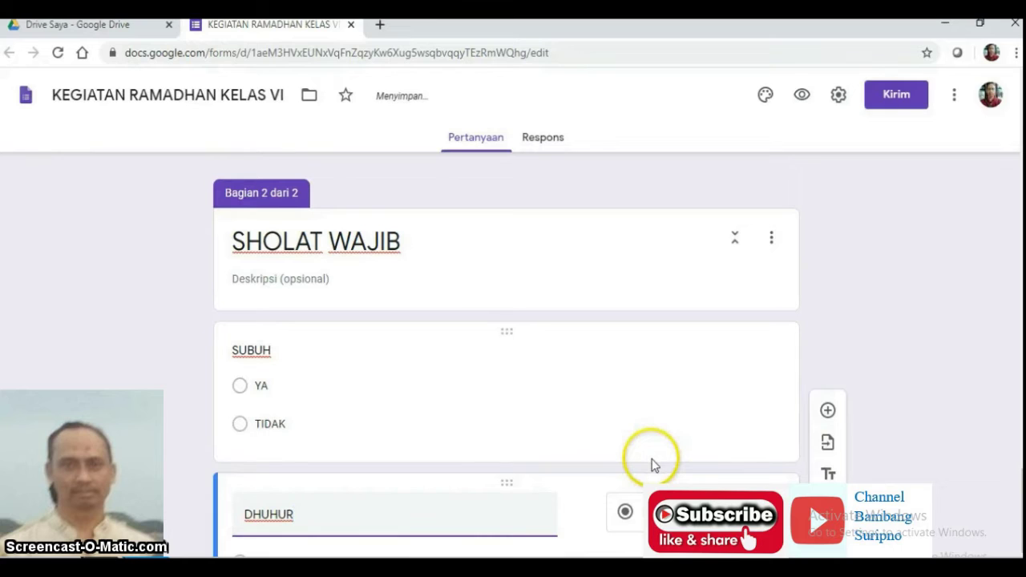
{"action": "scroll", "coordinate": [1014, 518], "scroll_direction": "down", "scroll_amount": 2}
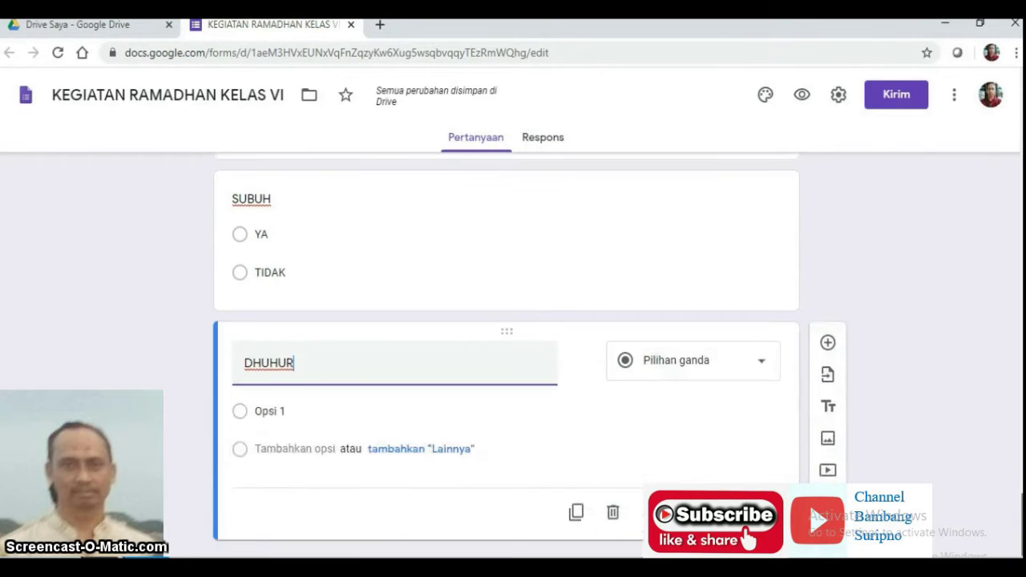
{"action": "left_click", "coordinate": [273, 410]}
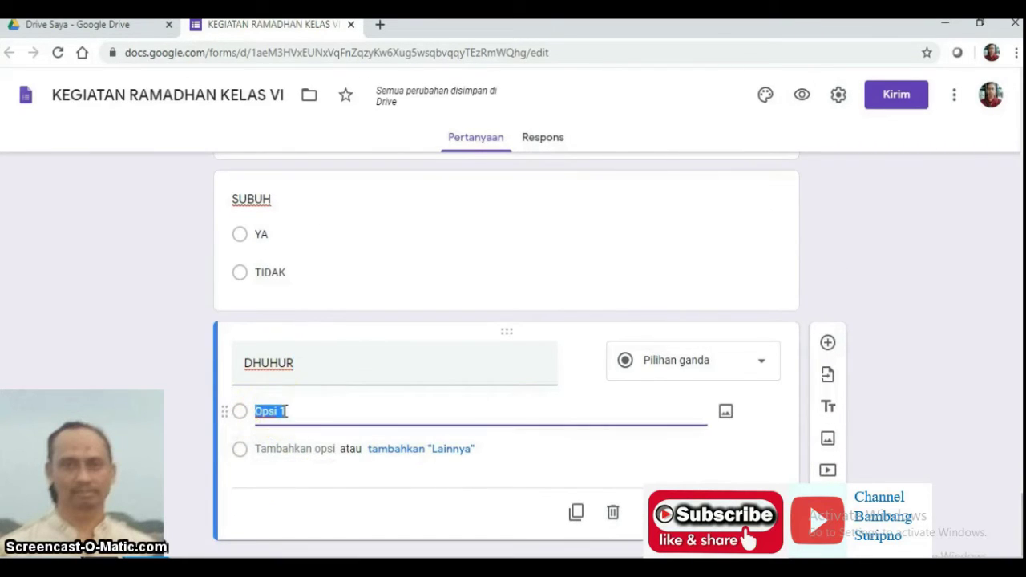
{"action": "type", "text": "YA"}
{"action": "left_click", "coordinate": [313, 447]}
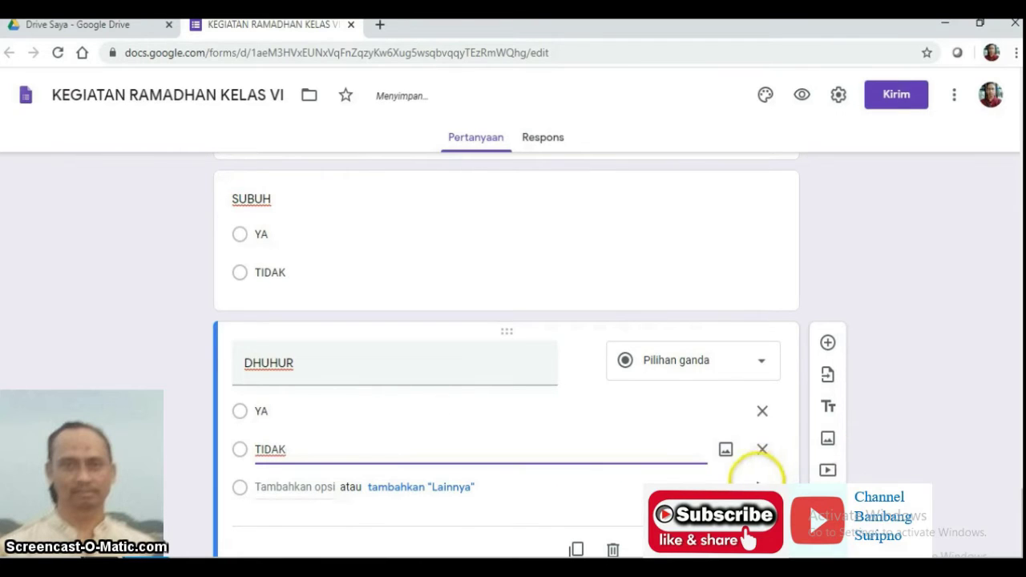
Step: Duplicate the DHUHUR question and title the copy "ASHAR", and duplicate ASHAR and title that copy "MAGRIB"
{"action": "left_click", "coordinate": [579, 550]}
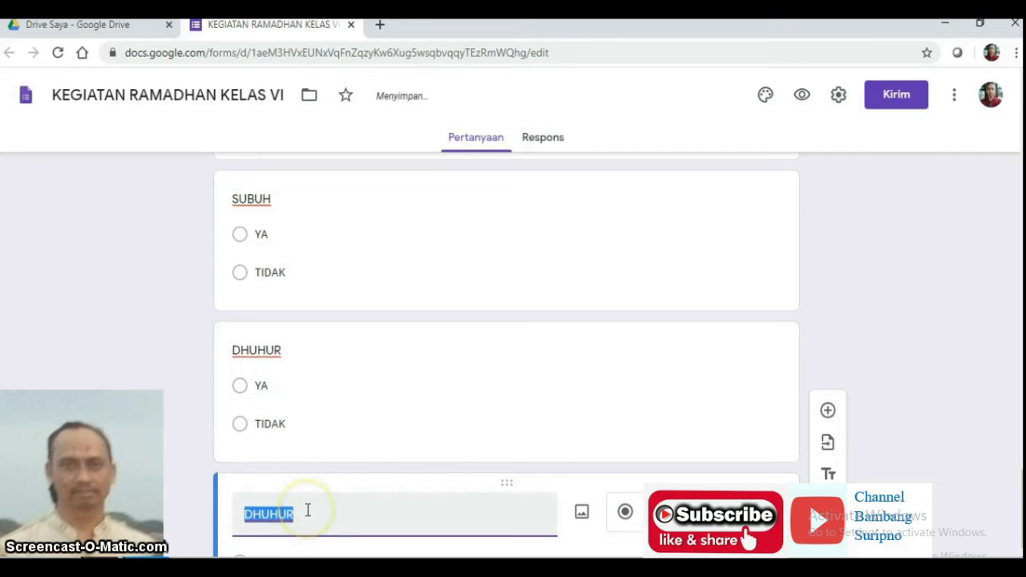
{"action": "type", "text": "ASHA"}
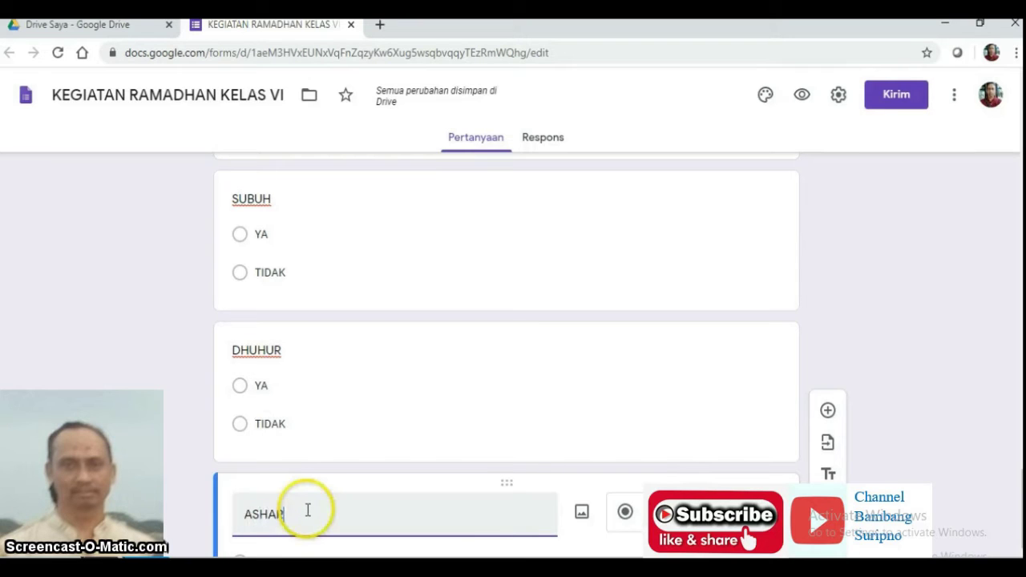
{"action": "type", "text": "R"}
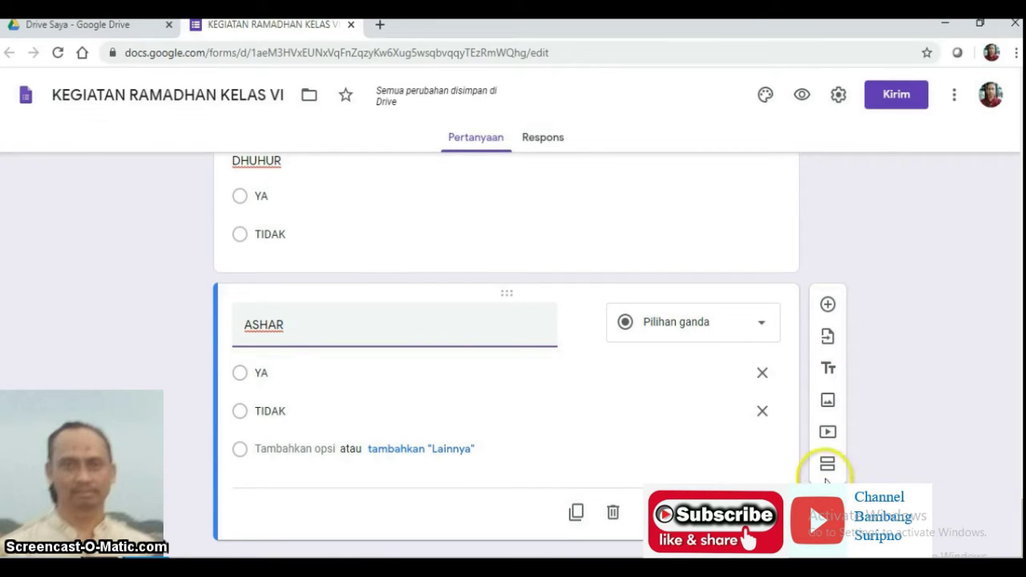
{"action": "left_click", "coordinate": [577, 514]}
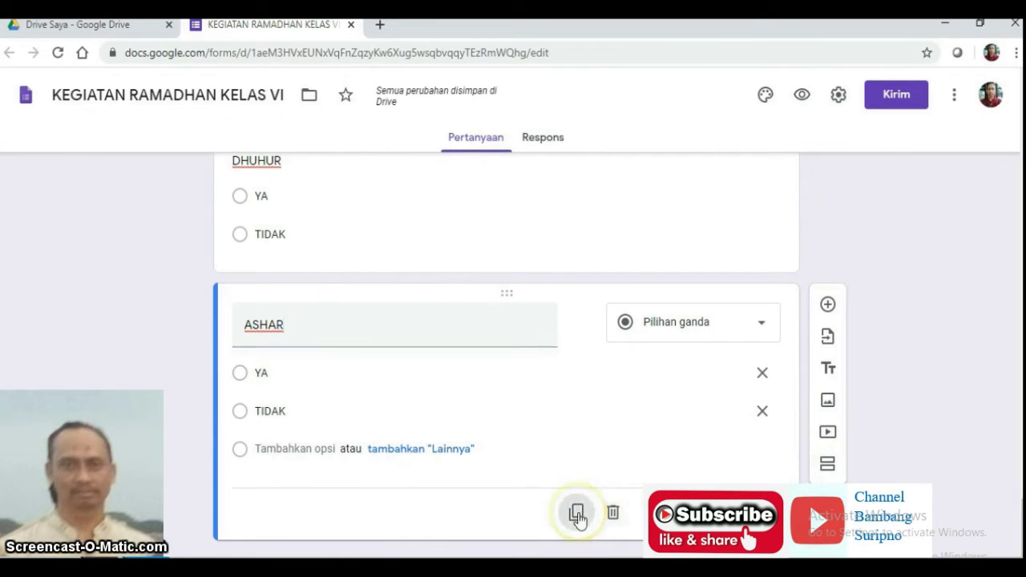
{"action": "type", "text": "MA"}
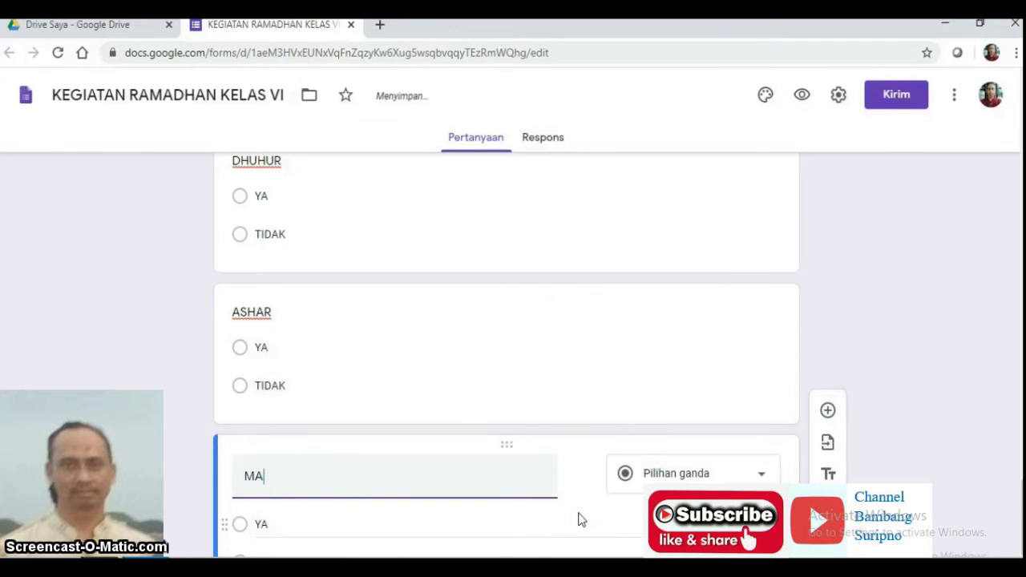
{"action": "type", "text": "GRIB"}
{"action": "scroll", "coordinate": [986, 522], "scroll_direction": "down", "scroll_amount": 2}
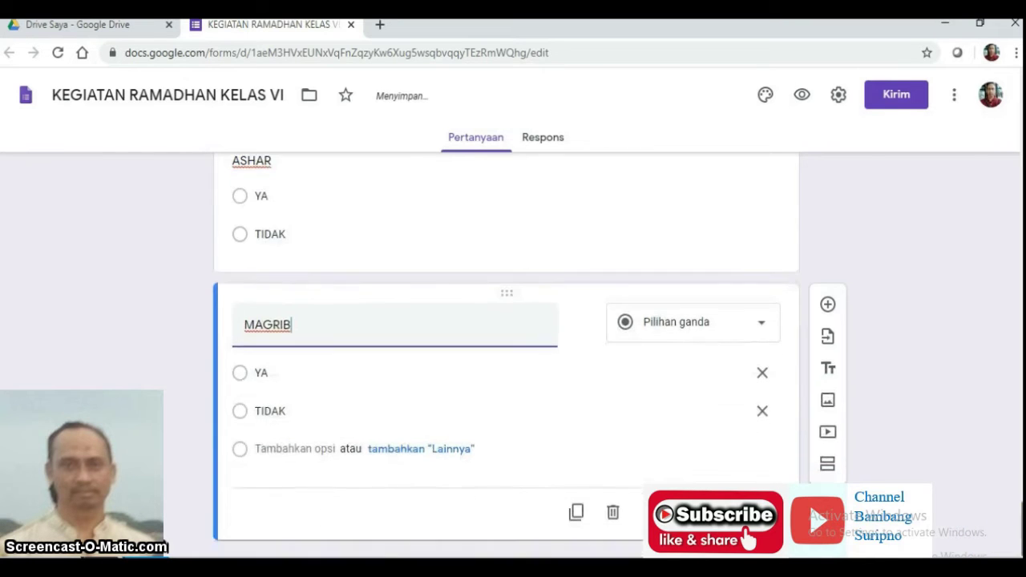
Step: Duplicate the MAGRIB question, title the copy "ISYA'", and return to the SHOLAT WAJIB section's title
{"action": "left_click", "coordinate": [576, 512]}
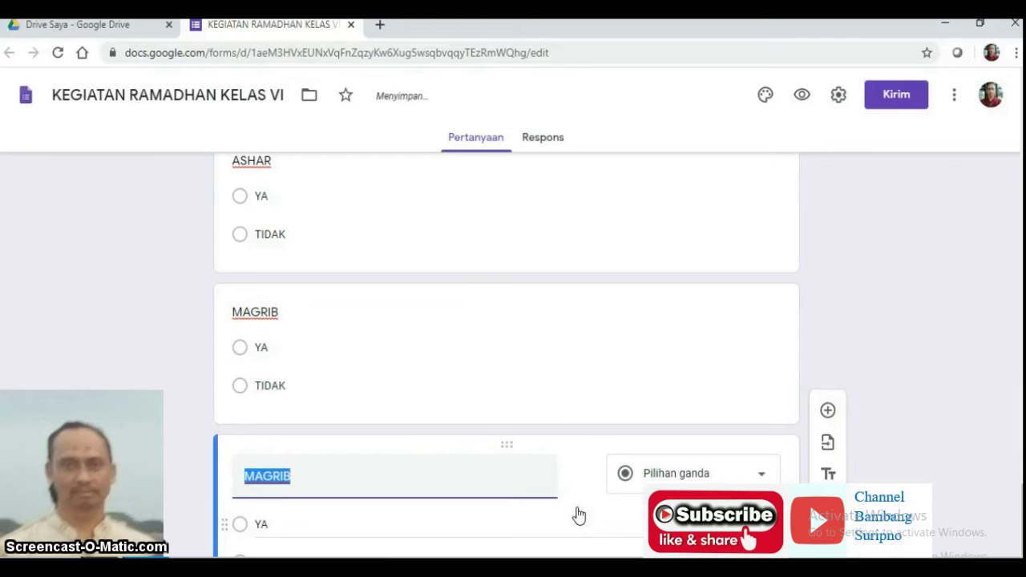
{"action": "type", "text": "ISYA'"}
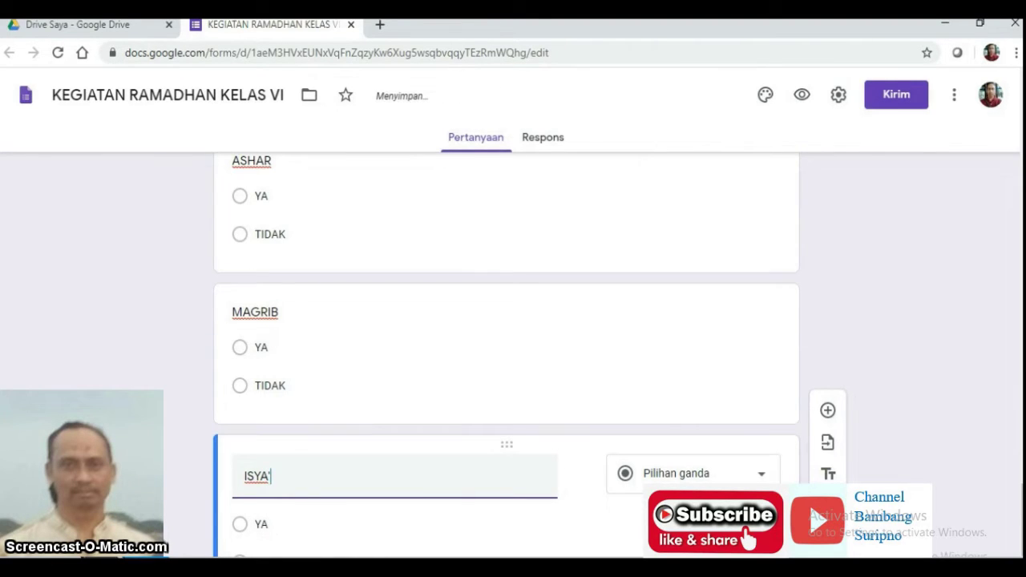
{"action": "left_click_drag", "start_coordinate": [1022, 491], "coordinate": [1019, 431]}
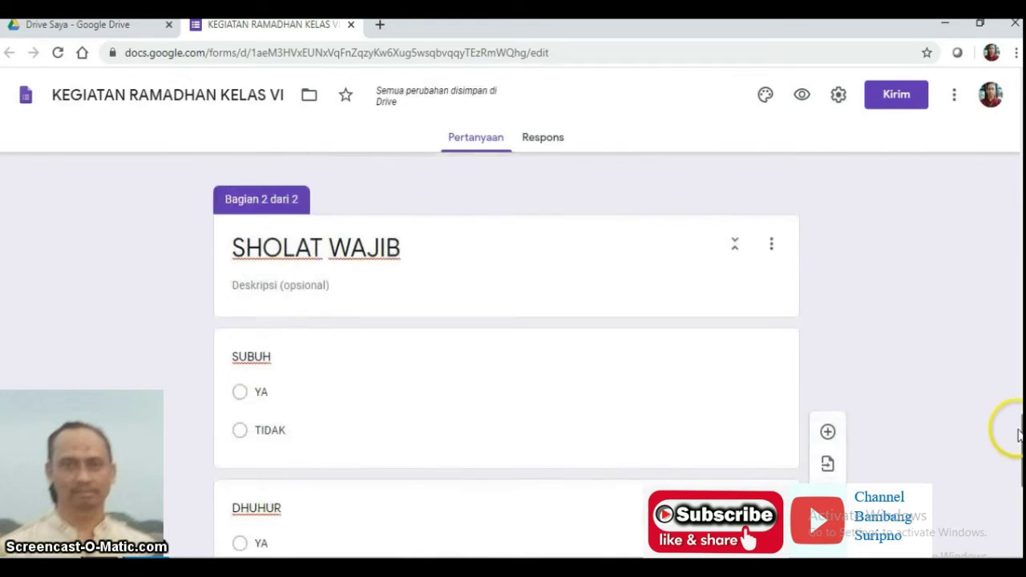
{"action": "left_click", "coordinate": [442, 260]}
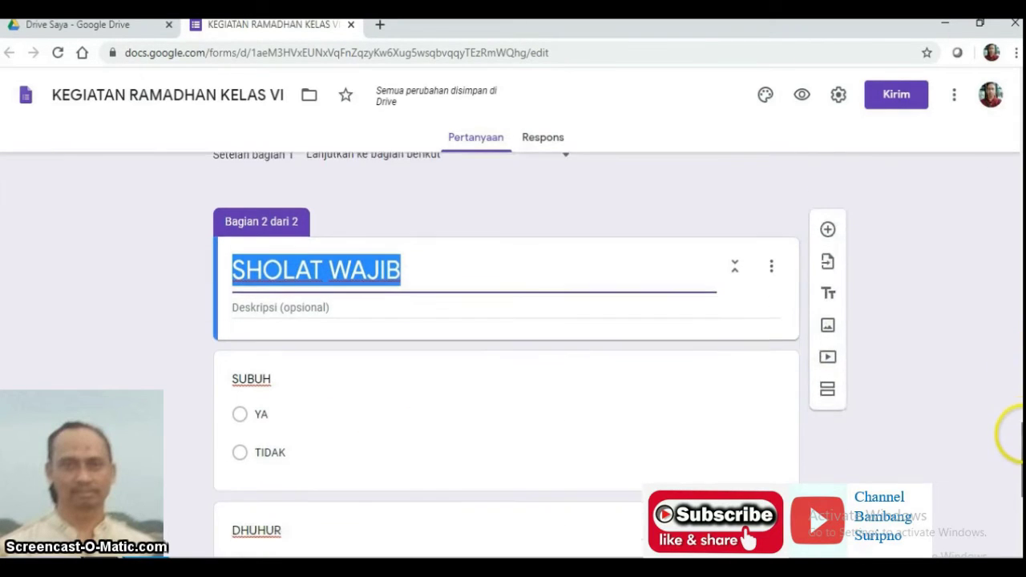
Step: Make the SUBUH and DHUHUR questions in the SHOLAT WAJIB section required
{"action": "left_click", "coordinate": [345, 373]}
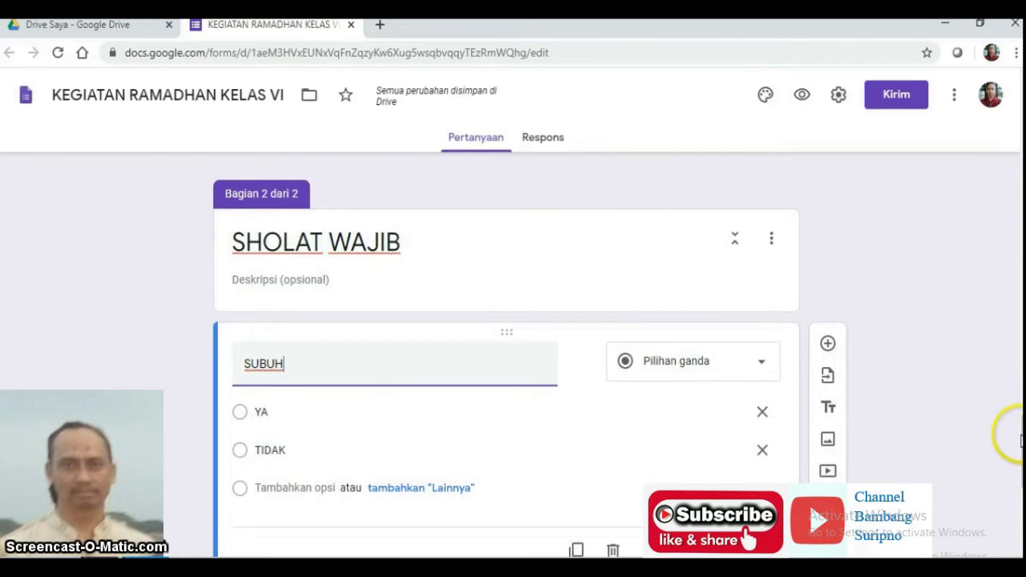
{"action": "scroll", "coordinate": [1020, 473], "scroll_direction": "down", "scroll_amount": 2}
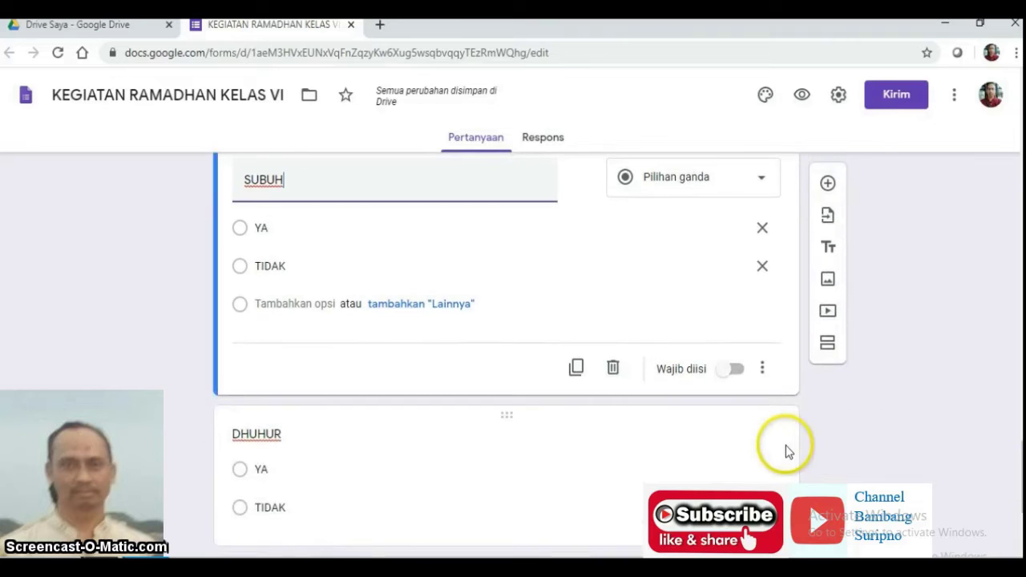
{"action": "left_click", "coordinate": [737, 371]}
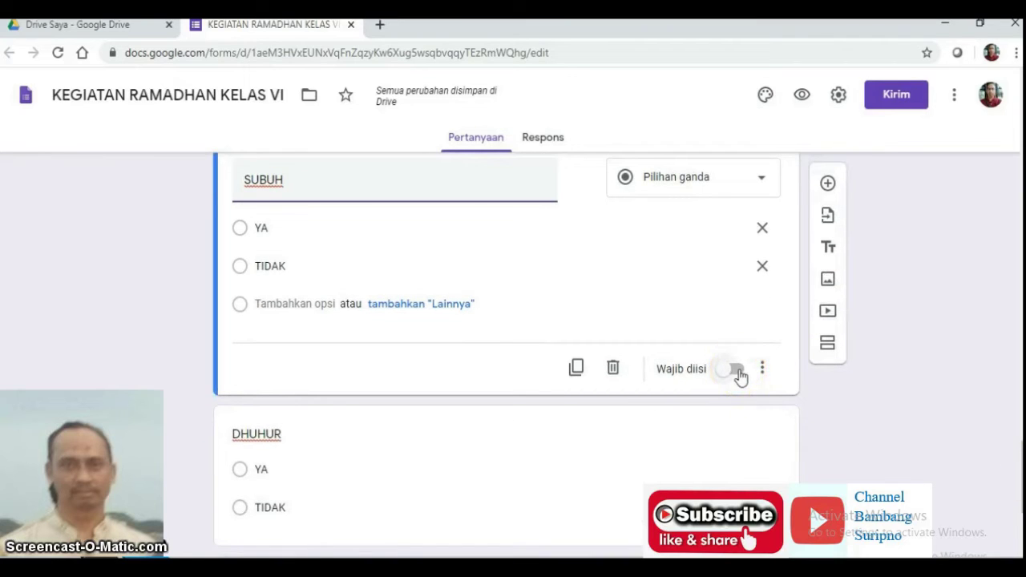
{"action": "left_click", "coordinate": [589, 464]}
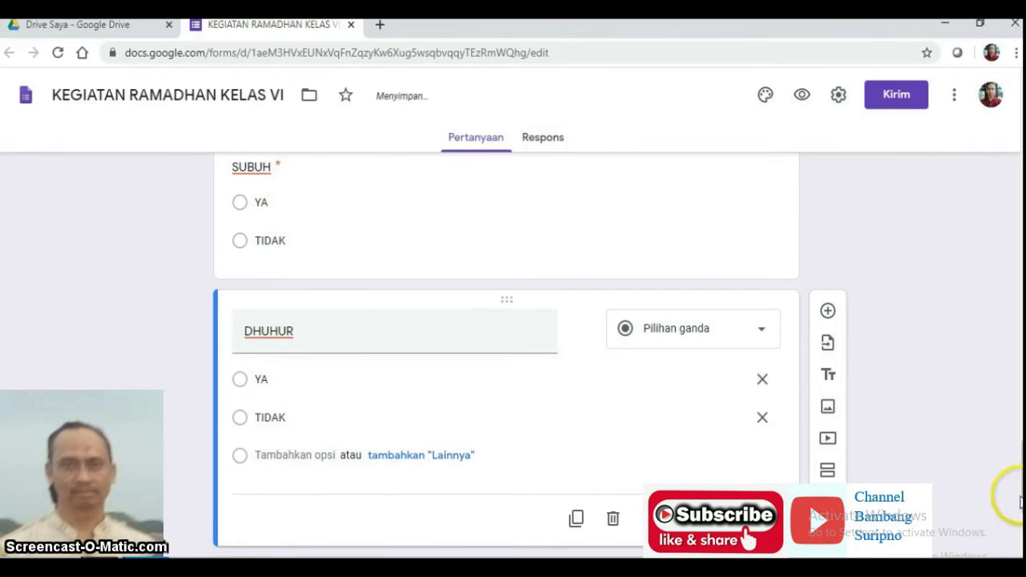
{"action": "scroll", "coordinate": [1015, 499], "scroll_direction": "down", "scroll_amount": 4}
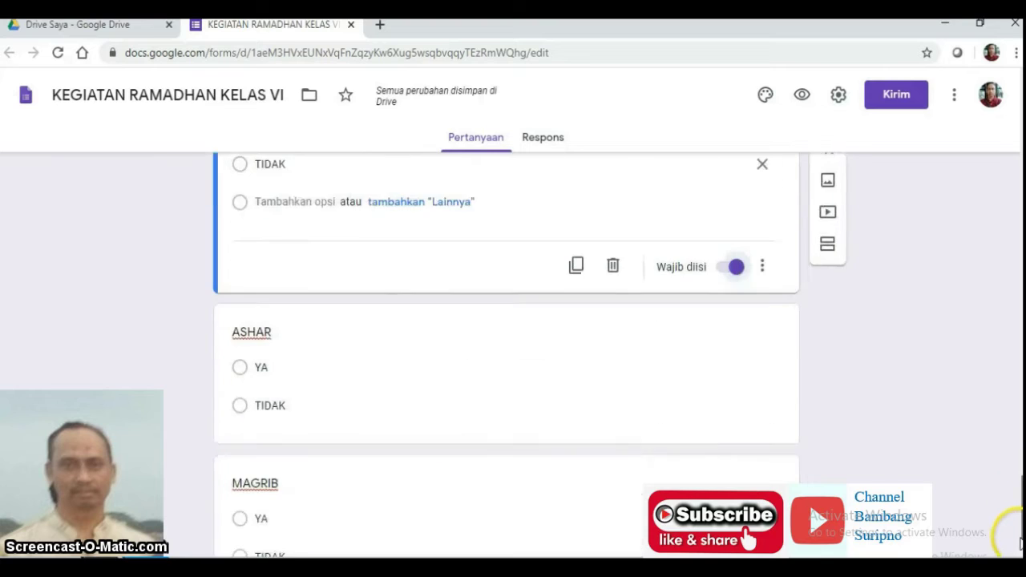
Step: Make the ASHAR and MAGRIB questions required
{"action": "left_click", "coordinate": [675, 301]}
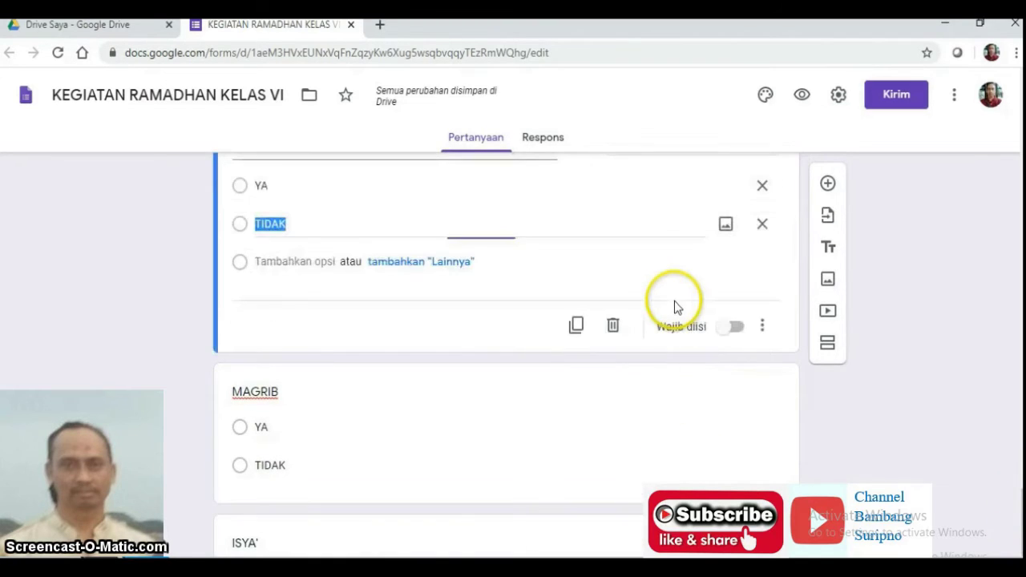
{"action": "left_click", "coordinate": [738, 329]}
{"action": "left_click", "coordinate": [516, 418]}
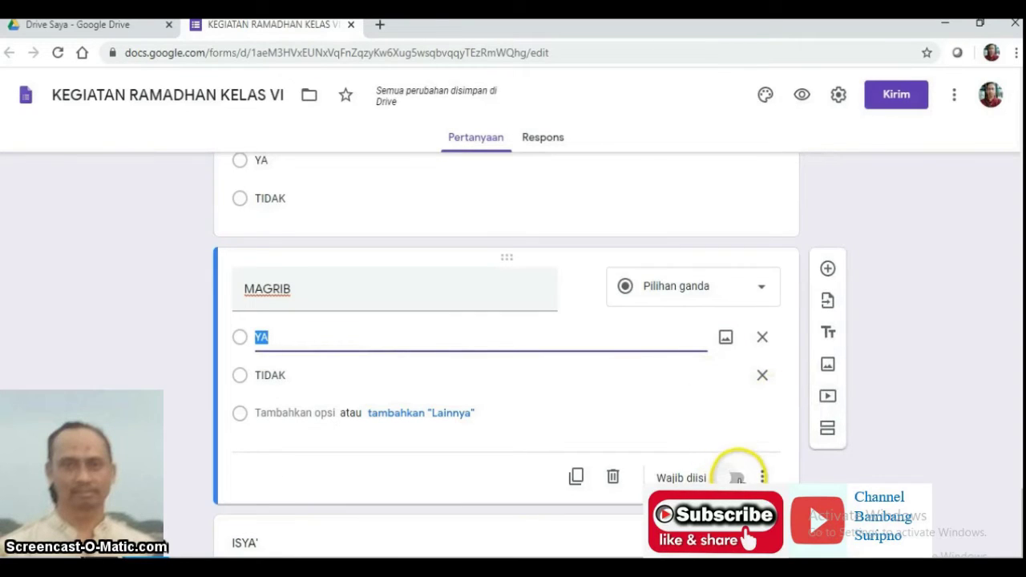
{"action": "left_click", "coordinate": [736, 478]}
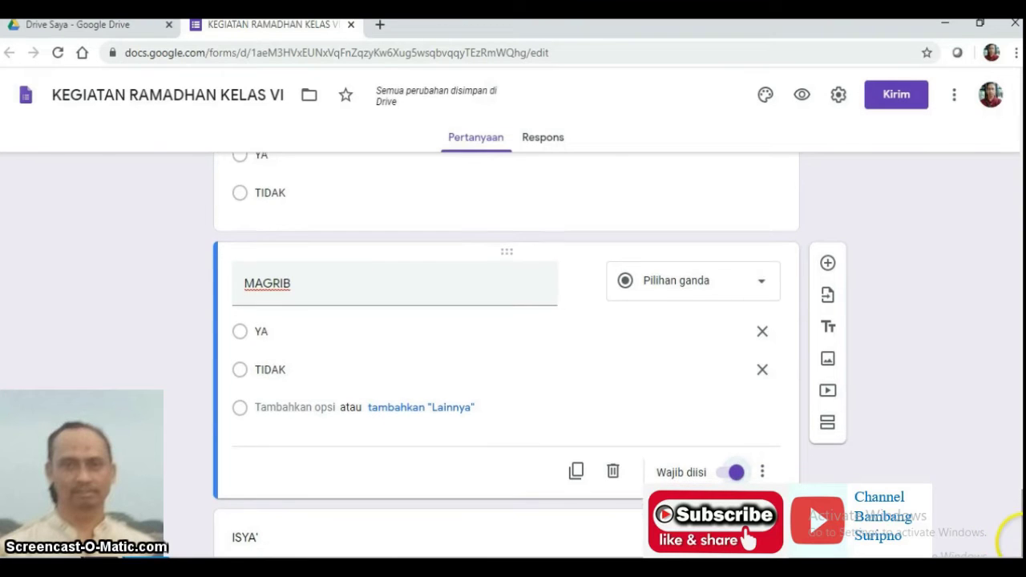
Step: Make the ISYA' question required, and preview the form before returning to the editor
{"action": "left_click", "coordinate": [476, 525]}
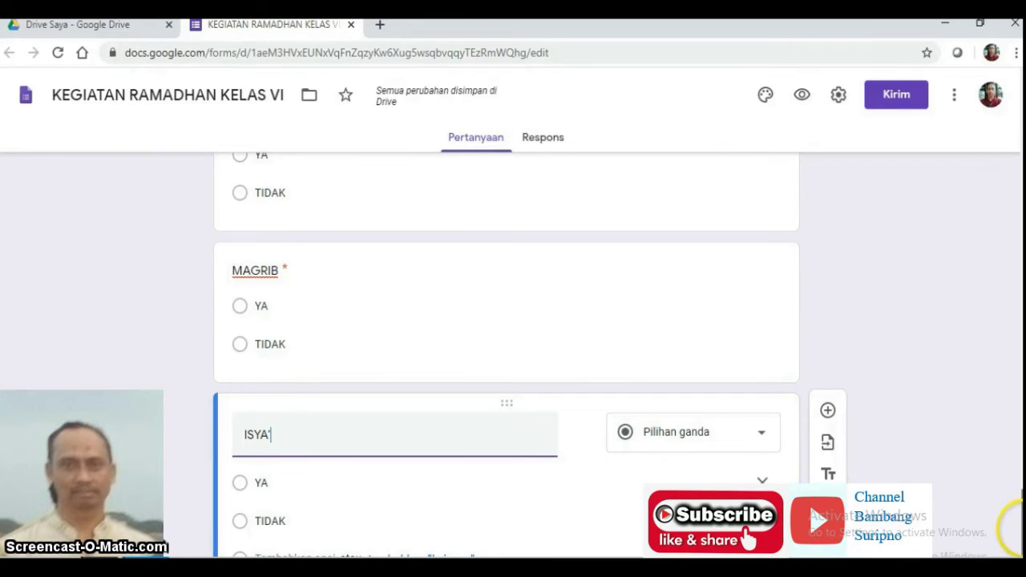
{"action": "scroll", "coordinate": [1018, 545], "scroll_direction": "down", "scroll_amount": 1}
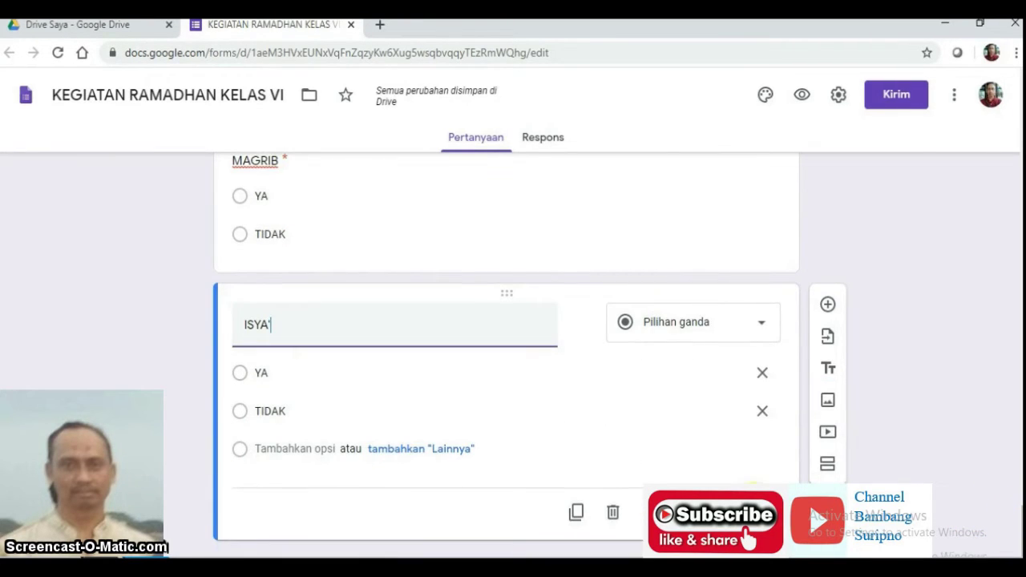
{"action": "key", "text": "Tab"}
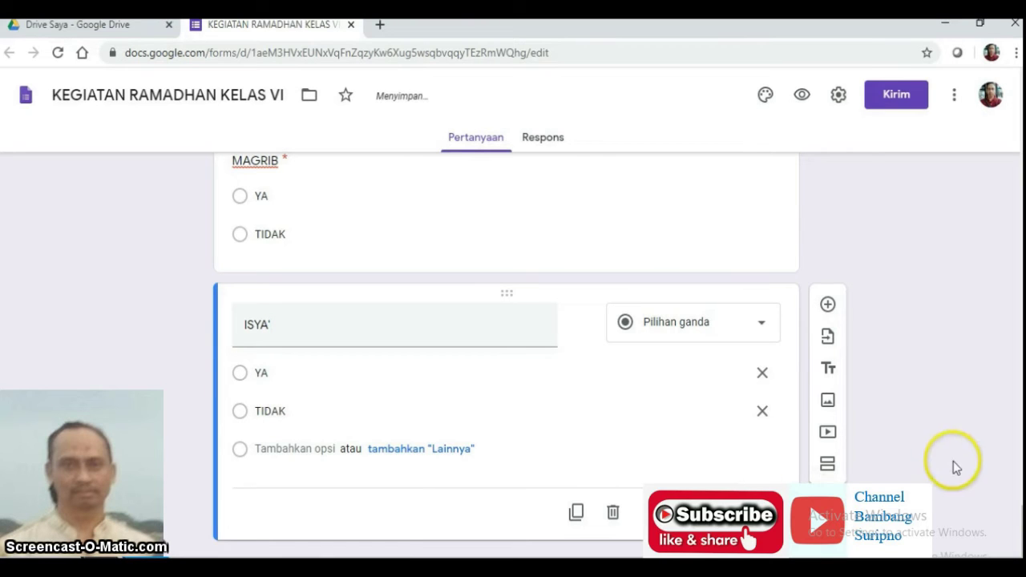
{"action": "left_click", "coordinate": [801, 98]}
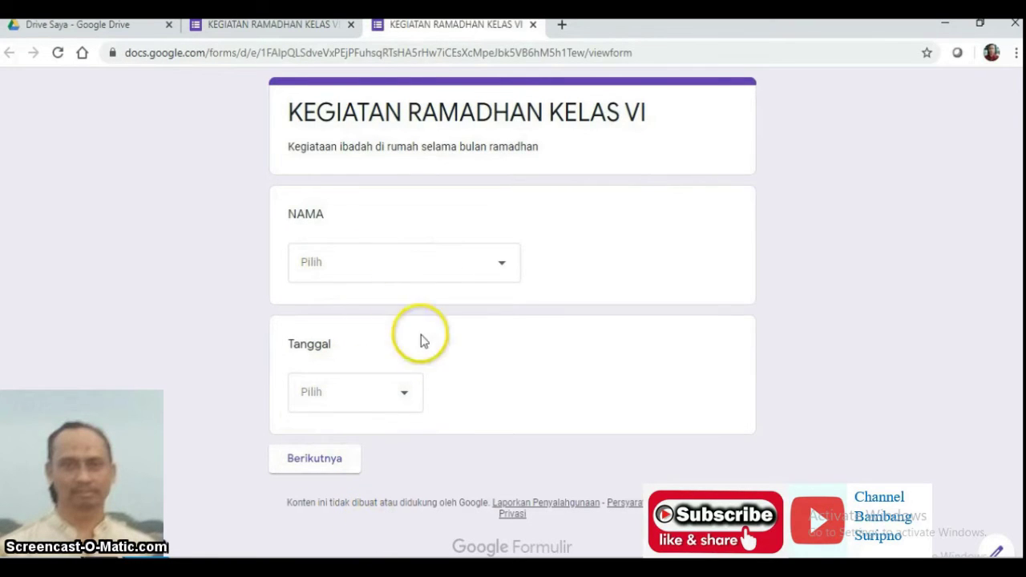
{"action": "left_click", "coordinate": [533, 24]}
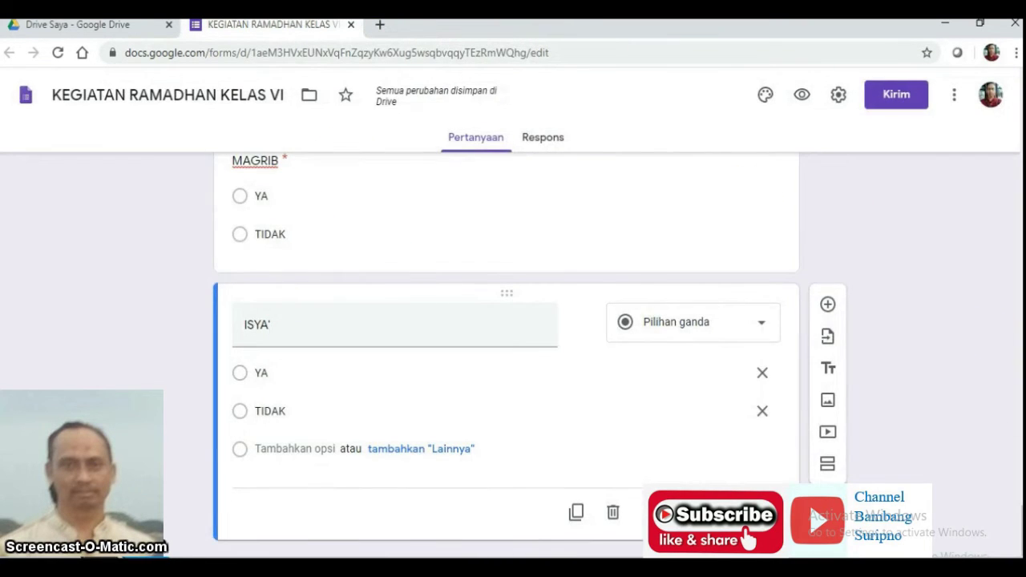
Step: Make the NAMA drop-down question in the first section required
{"action": "left_click_drag", "start_coordinate": [1019, 514], "coordinate": [988, 99]}
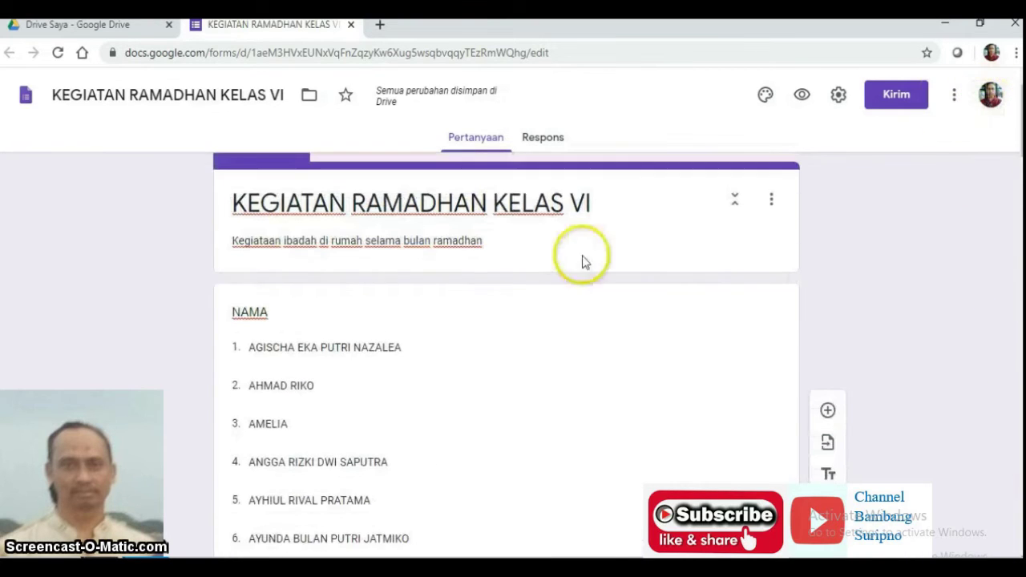
{"action": "left_click", "coordinate": [424, 346]}
{"action": "left_click", "coordinate": [384, 343]}
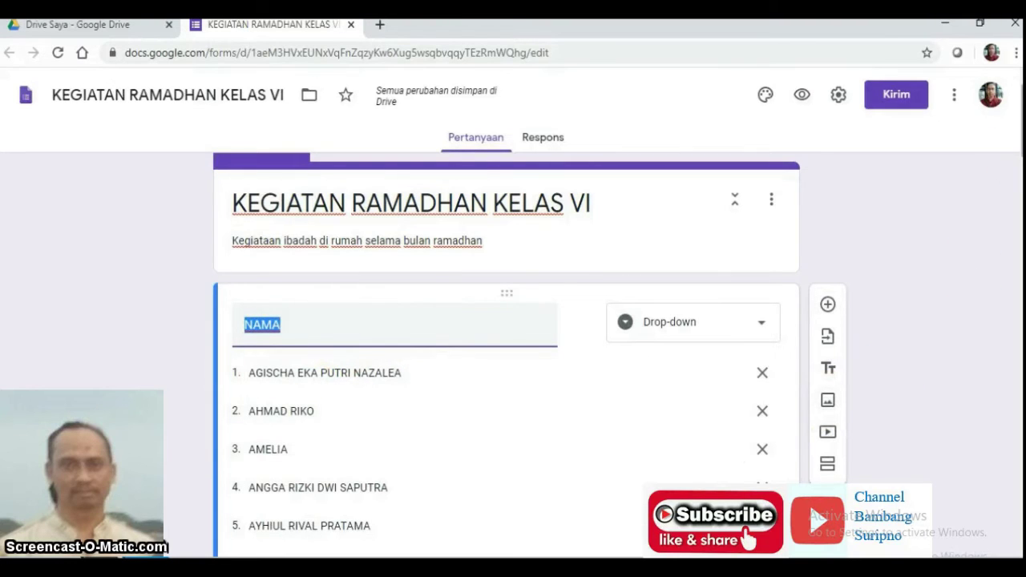
{"action": "scroll", "coordinate": [1008, 126], "scroll_direction": "down", "scroll_amount": 5}
{"action": "scroll", "coordinate": [794, 303], "scroll_direction": "down", "scroll_amount": 7}
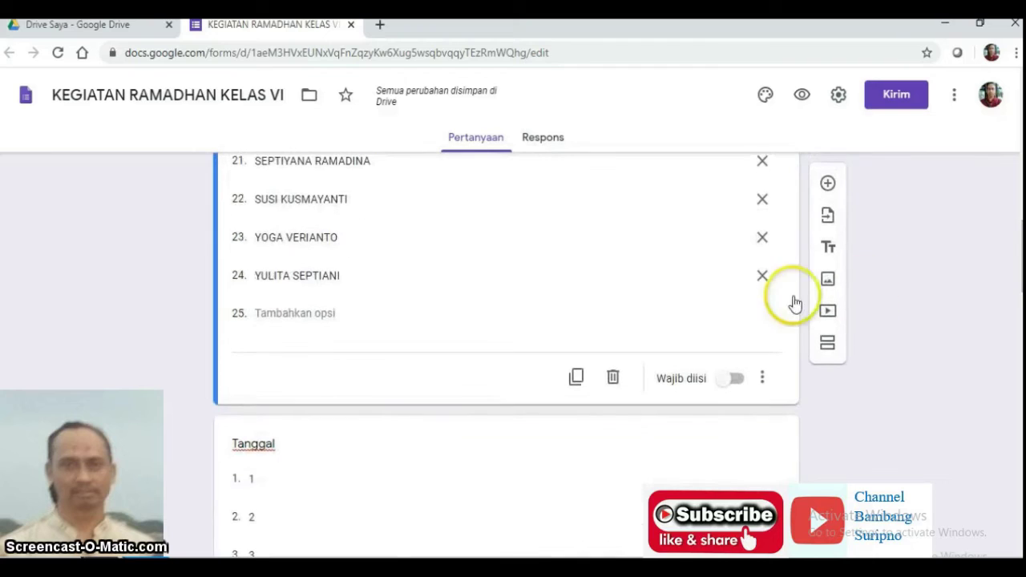
{"action": "left_click", "coordinate": [734, 378]}
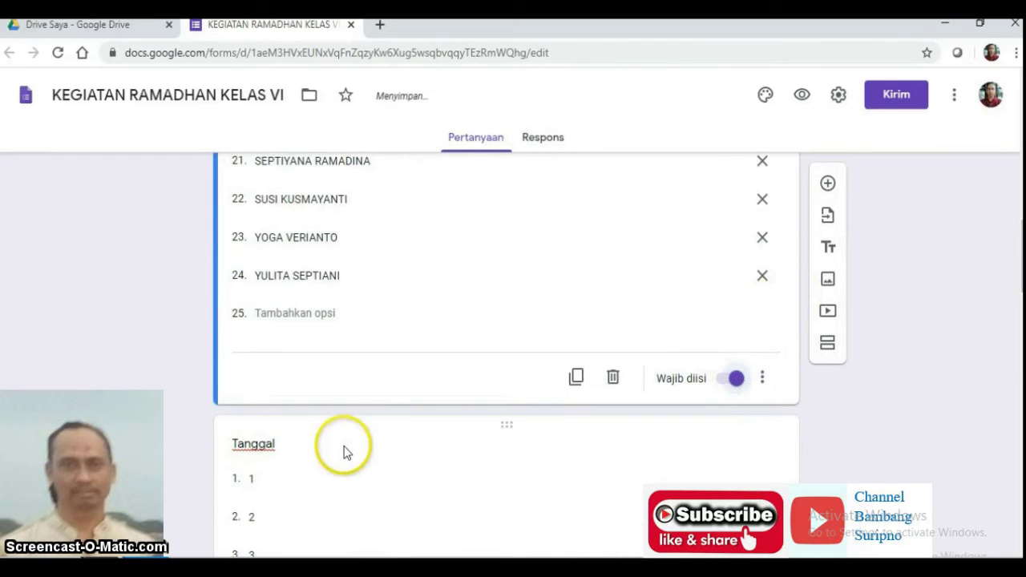
Step: Make the Tanggal drop-down question required
{"action": "left_click", "coordinate": [399, 470]}
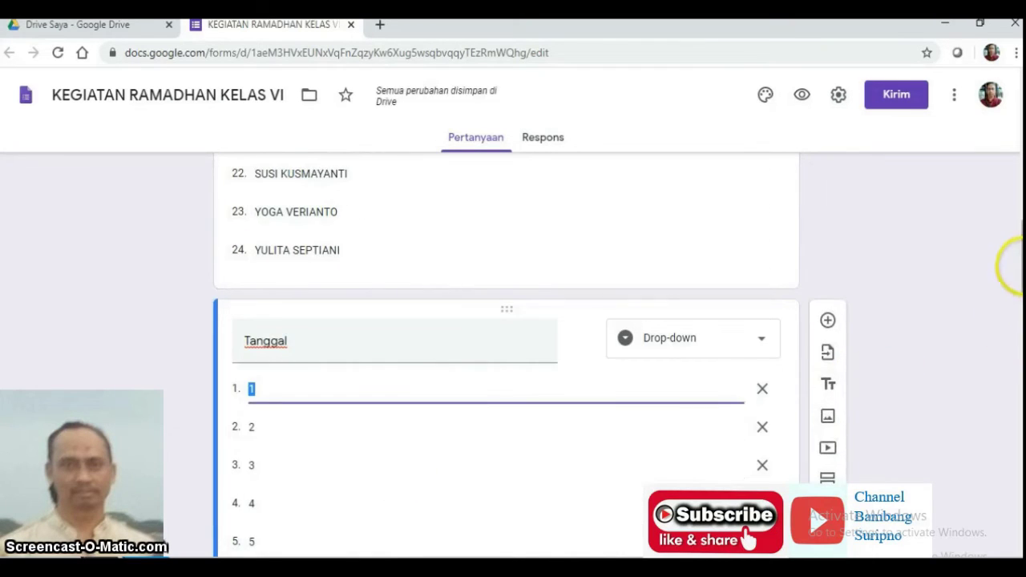
{"action": "scroll", "coordinate": [1015, 268], "scroll_direction": "down", "scroll_amount": 8}
{"action": "scroll", "coordinate": [1015, 268], "scroll_direction": "down", "scroll_amount": 7}
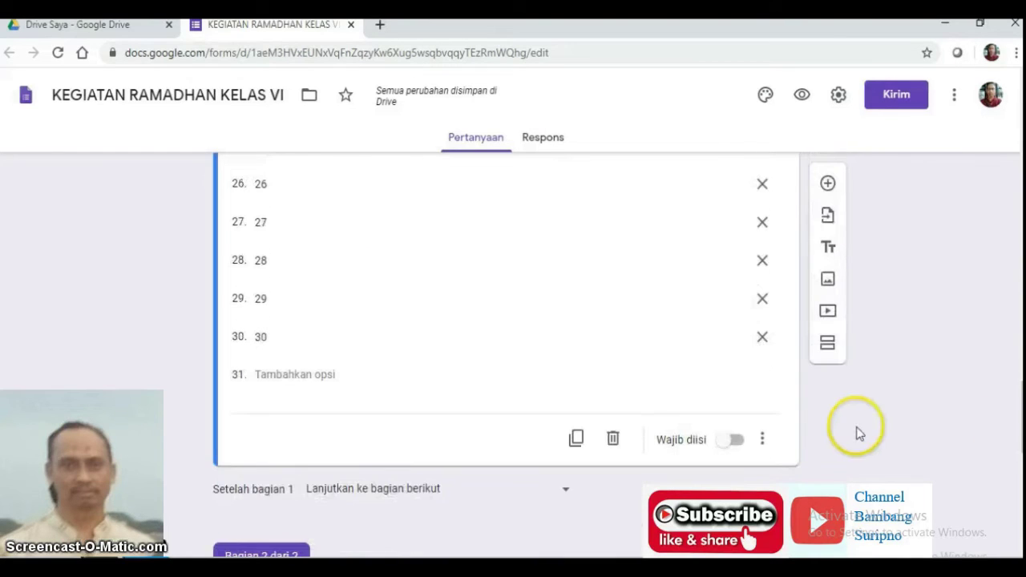
{"action": "left_click", "coordinate": [736, 441]}
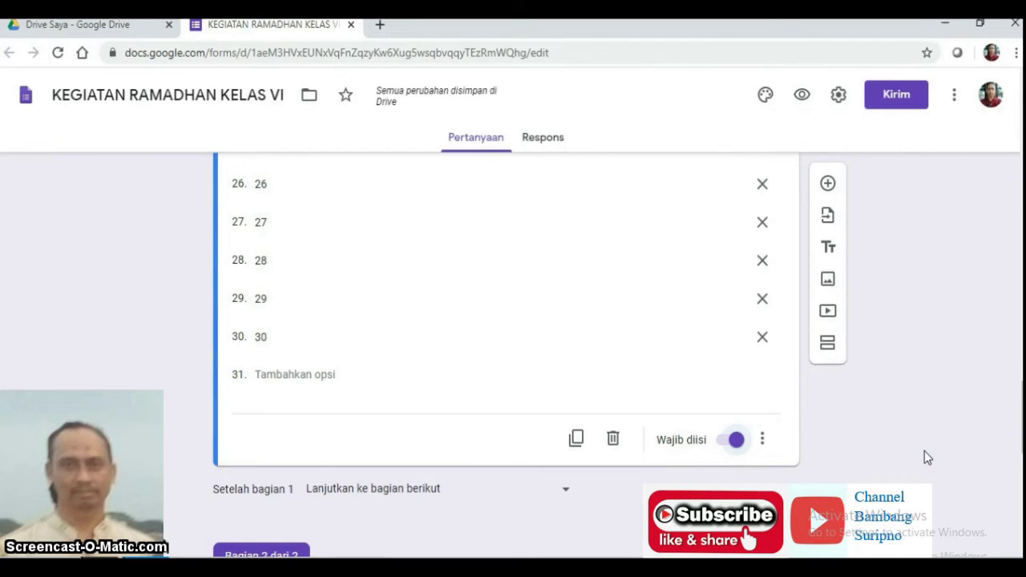
Step: Add a new section after the ISYA' question and title it "SHOLAT TERAWEH"
{"action": "left_click_drag", "start_coordinate": [1021, 425], "coordinate": [1020, 503]}
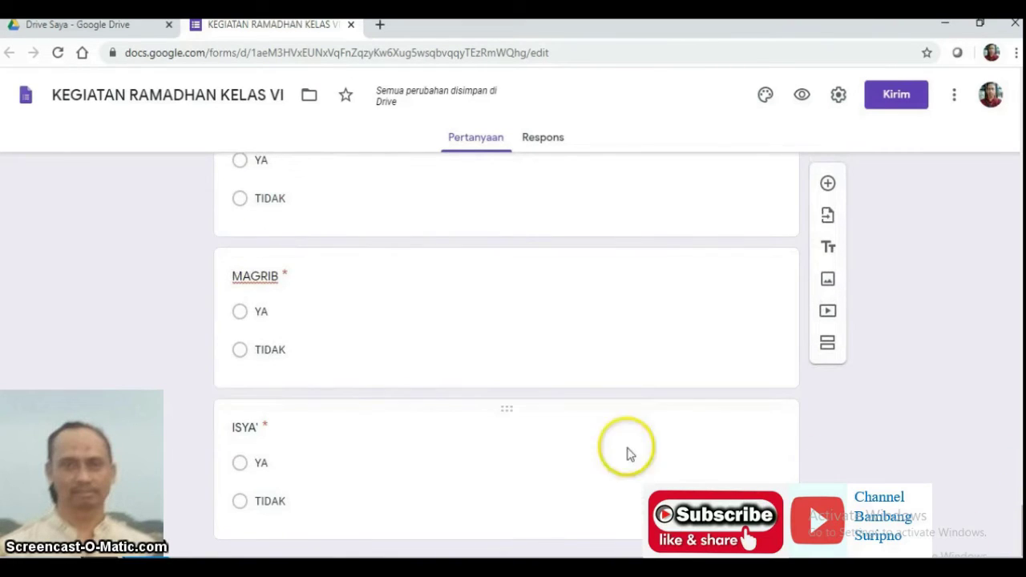
{"action": "left_click", "coordinate": [500, 458]}
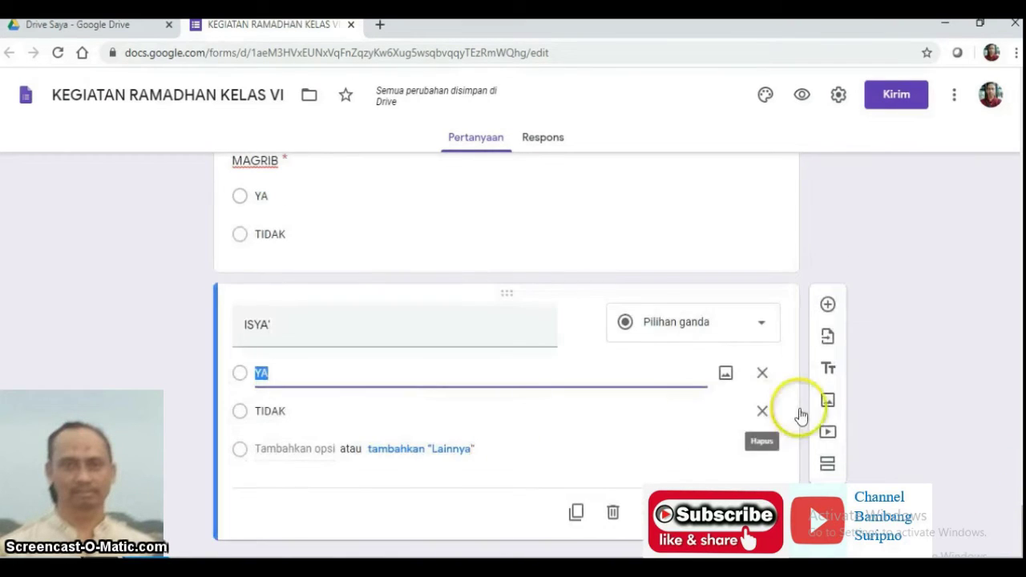
{"action": "left_click", "coordinate": [828, 464]}
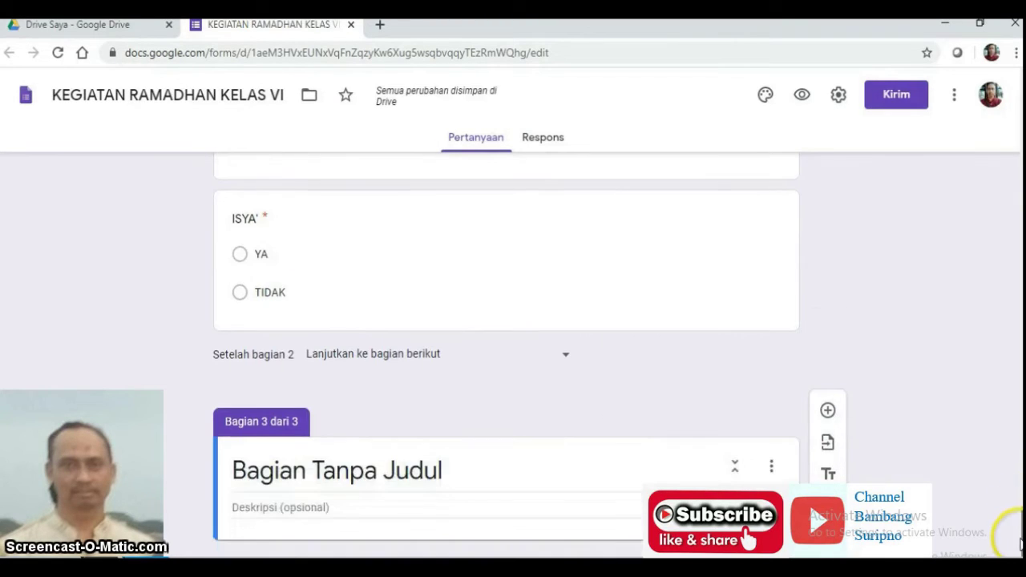
{"action": "left_click", "coordinate": [459, 469]}
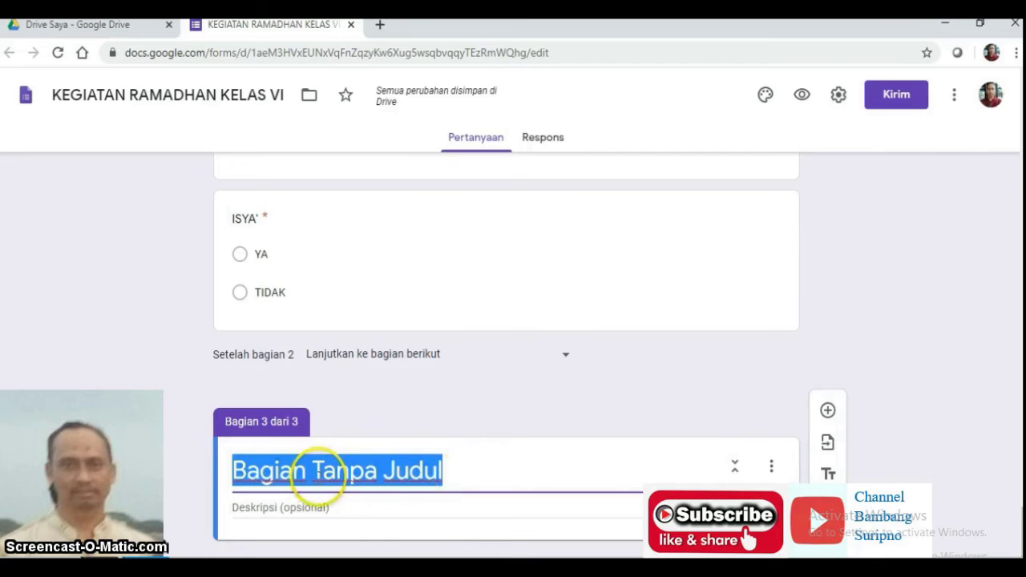
{"action": "type", "text": "SHOLA"}
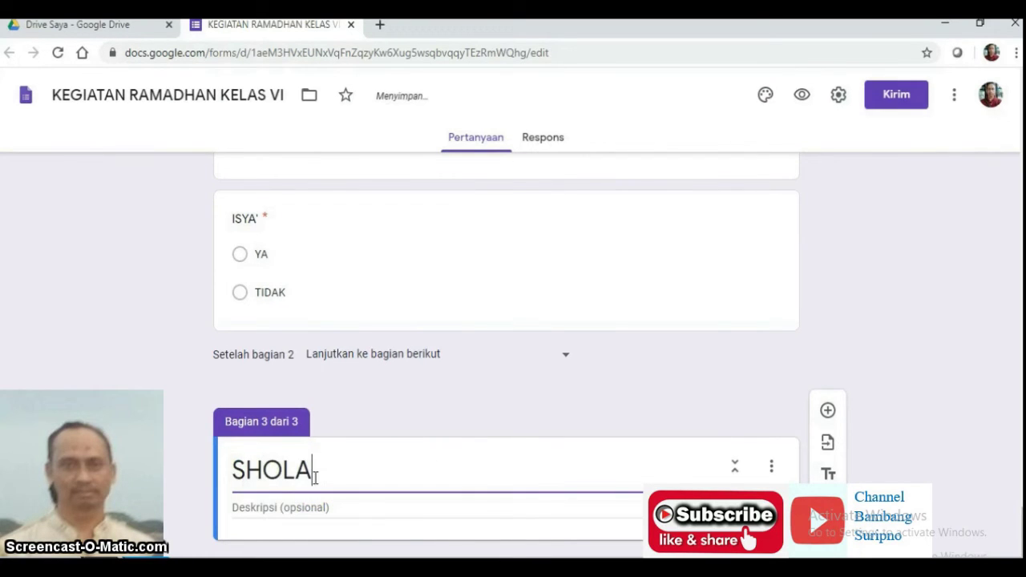
{"action": "type", "text": "T TERAWE"}
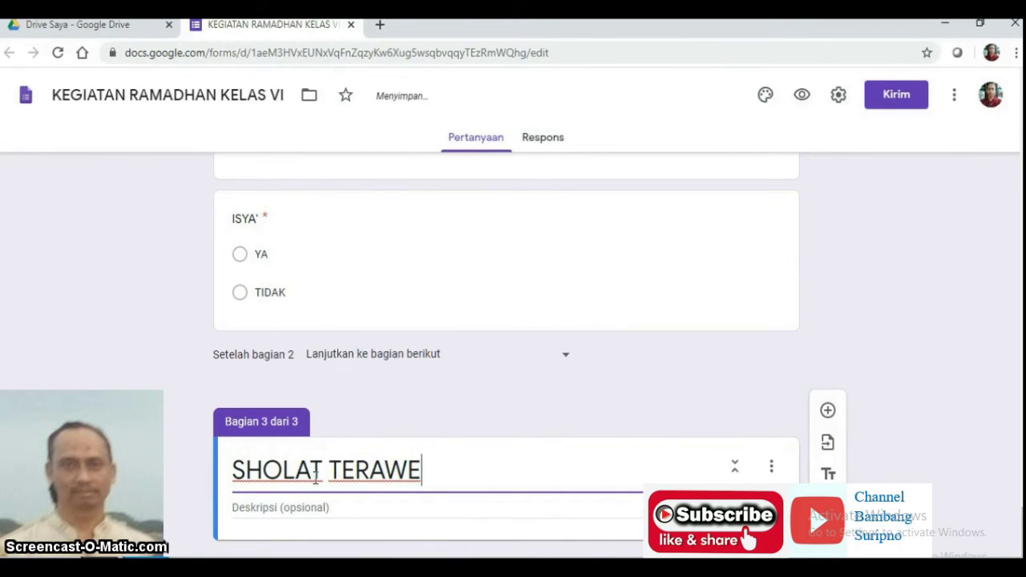
{"action": "type", "text": "H"}
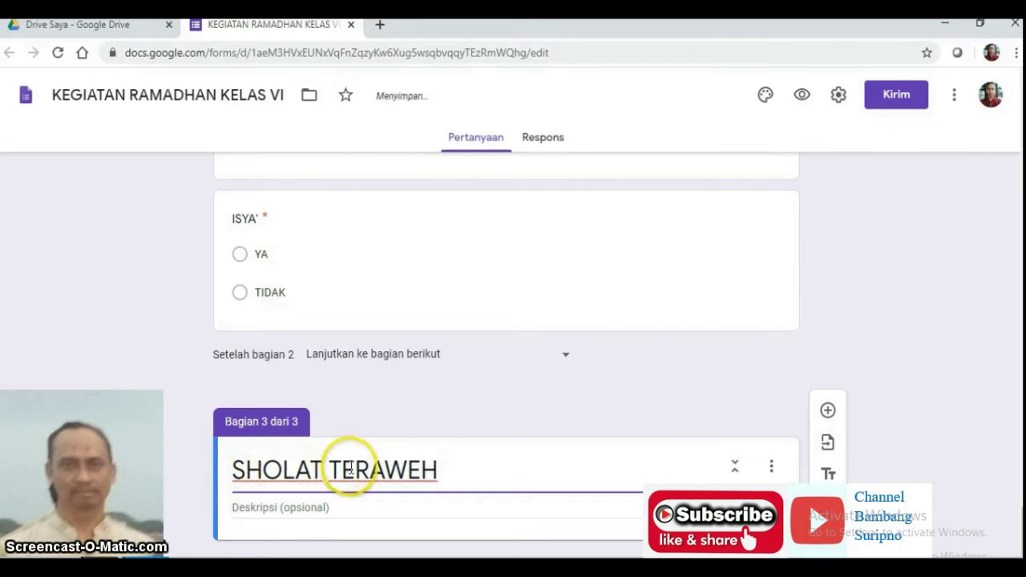
Step: Correct the third section's title spelling to "SHOLAT TARAWEH"
{"action": "left_click", "coordinate": [355, 471]}
{"action": "key", "text": "BackSpace"}
{"action": "type", "text": "A"}
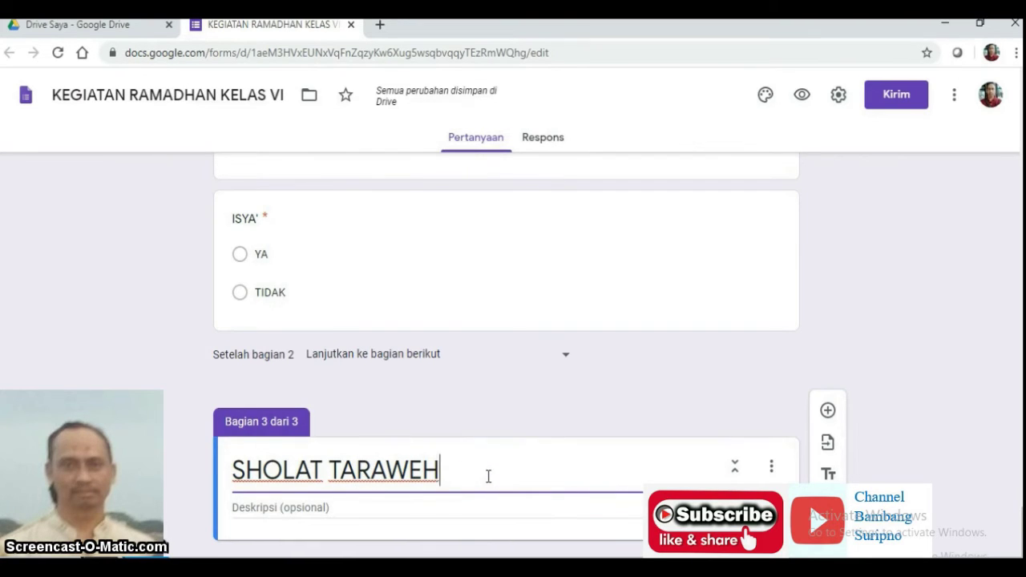
Step: Replace the last word of the third section's title so that it reads "SHOLAT SUNAH"
{"action": "left_click_drag", "start_coordinate": [440, 471], "coordinate": [330, 473]}
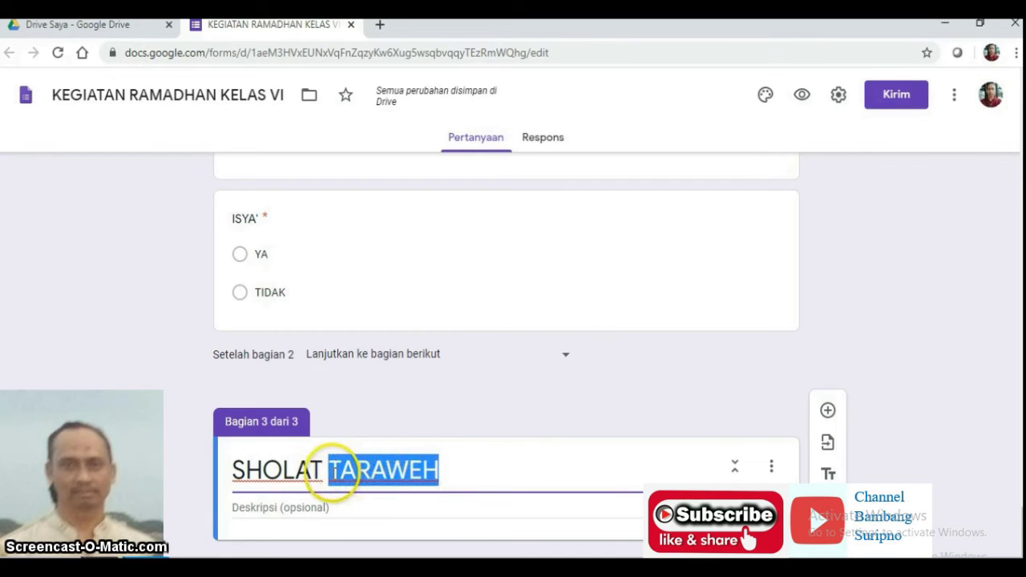
{"action": "type", "text": "S"}
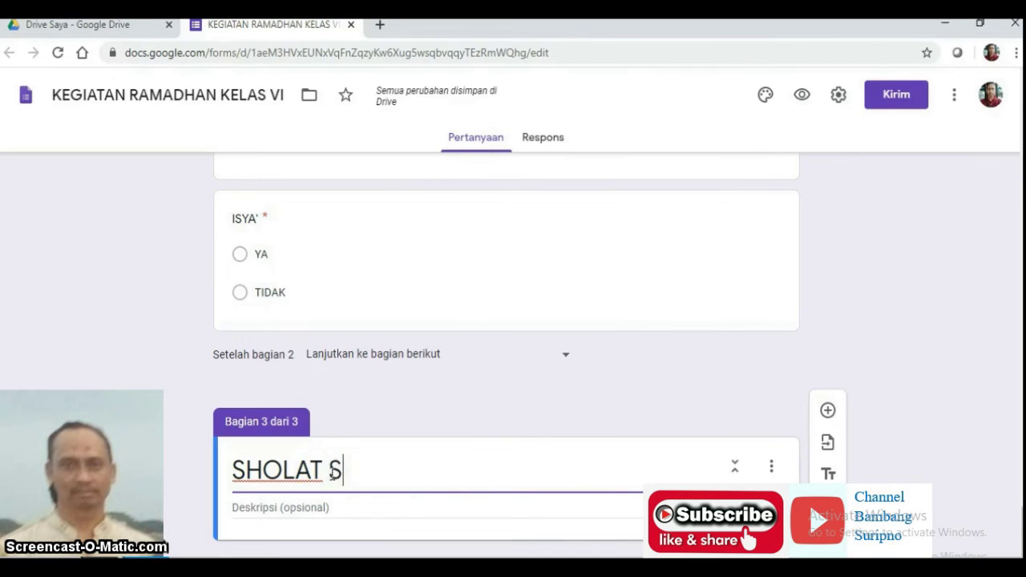
{"action": "type", "text": "UNAT"}
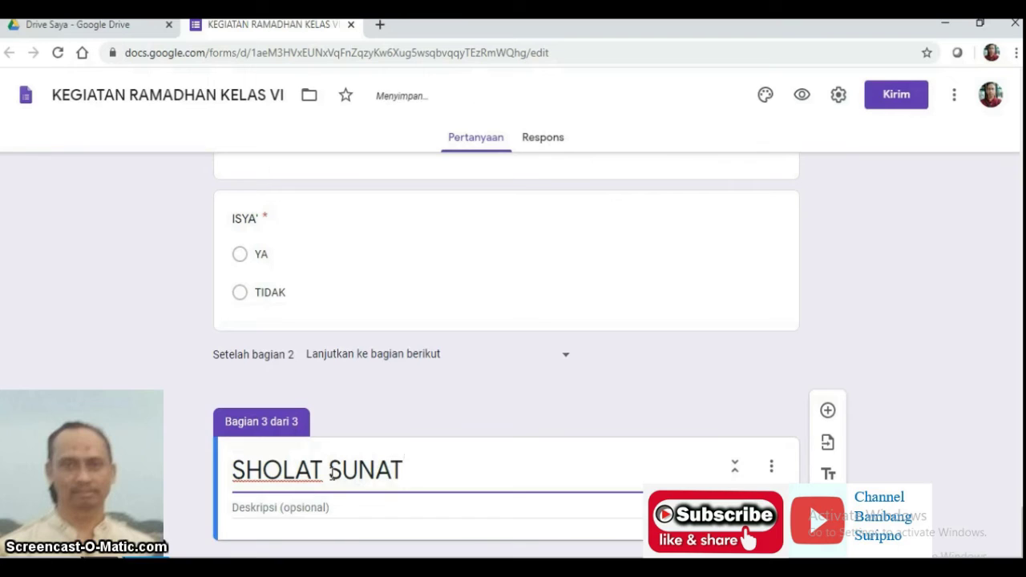
{"action": "left_click", "coordinate": [1012, 510]}
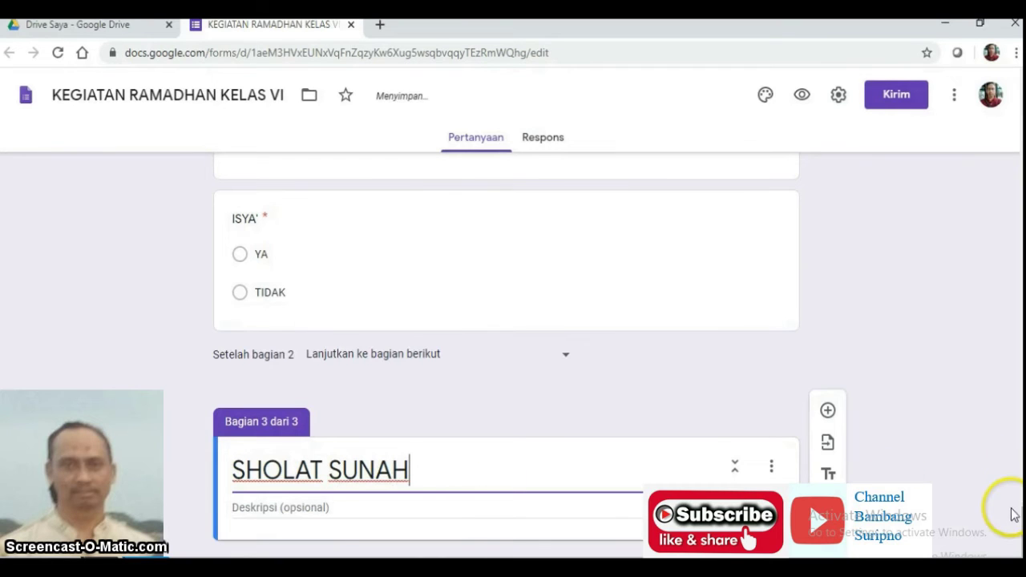
Step: Add a multiple-choice question titled "SHOLAT TARAWEH" to the SHOLAT SUNAH section
{"action": "left_click", "coordinate": [829, 411]}
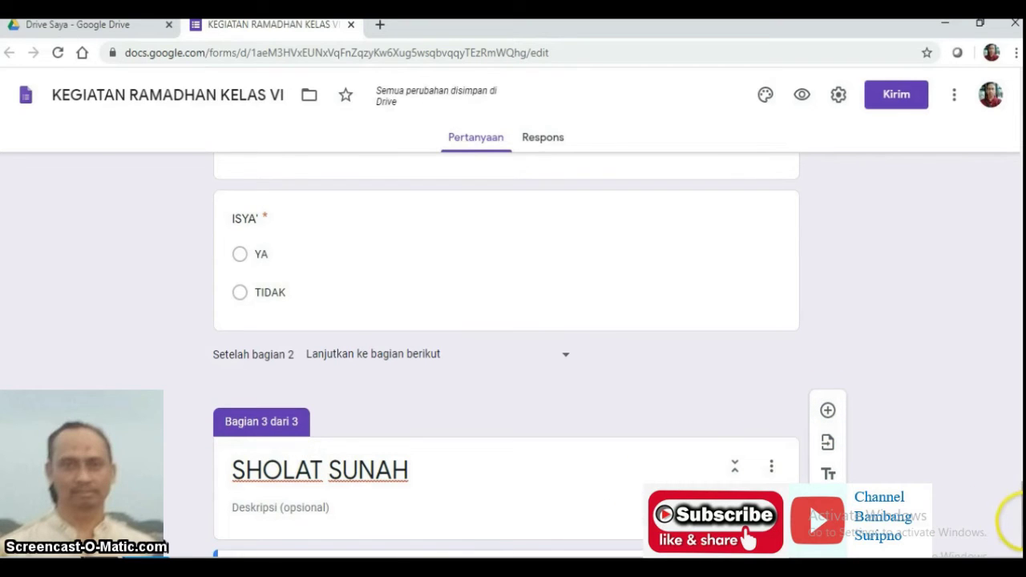
{"action": "scroll", "coordinate": [1012, 529], "scroll_direction": "down", "scroll_amount": 3}
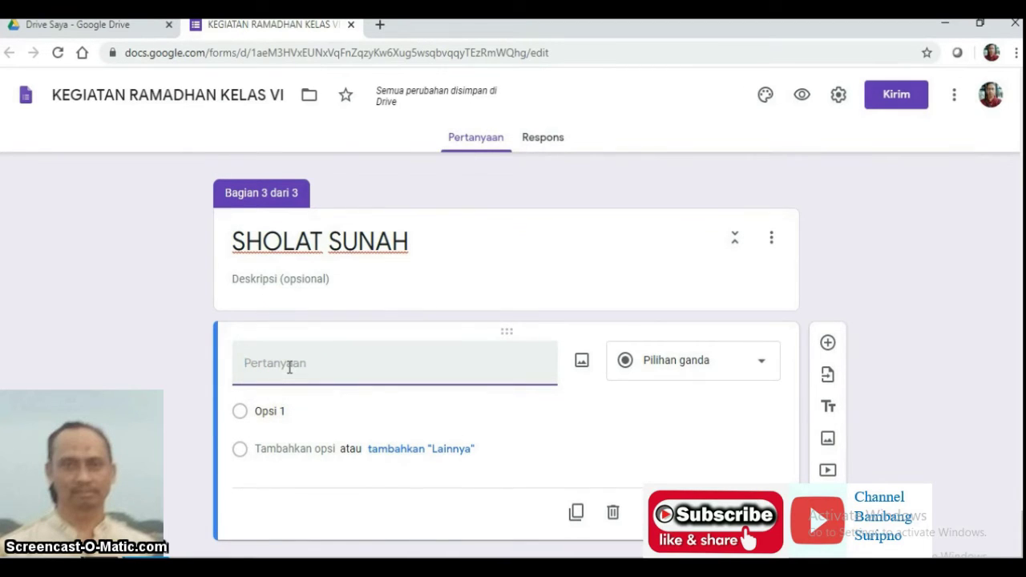
{"action": "type", "text": "SHOLAT TA"}
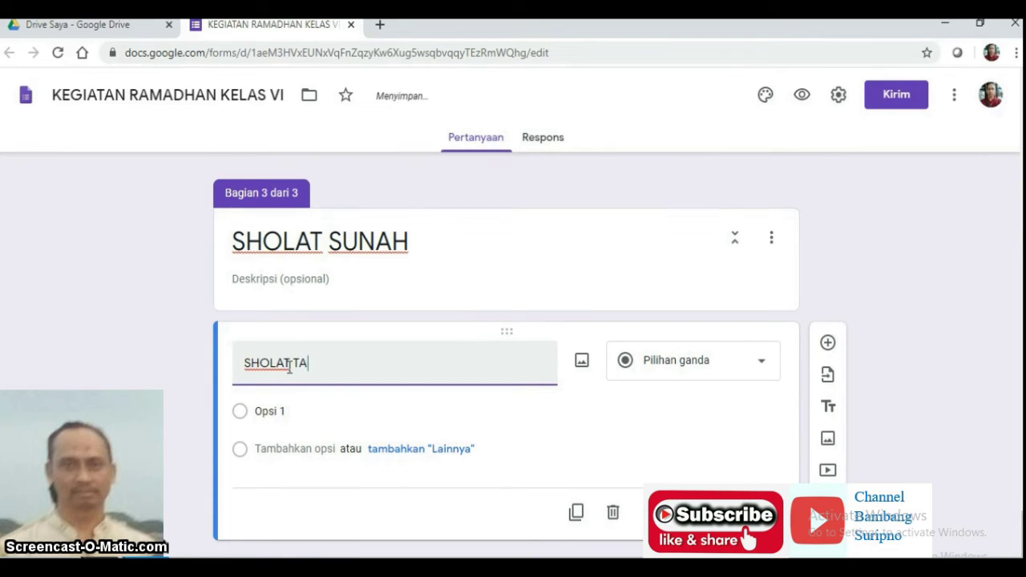
{"action": "type", "text": "RAWEH"}
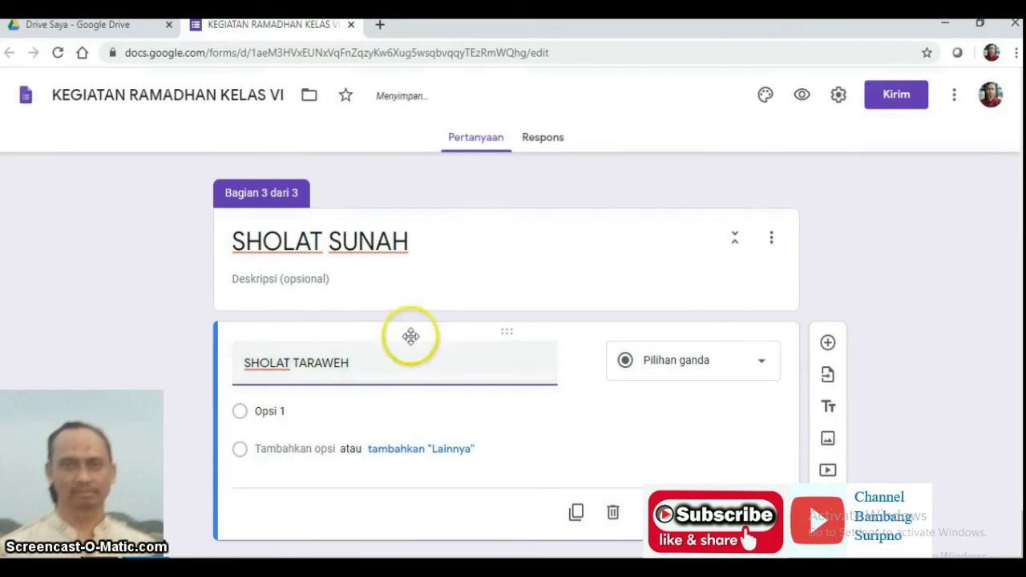
Step: Give the SHOLAT TARAWEH question the options "YA" and "TIDAK" and make it required
{"action": "left_click", "coordinate": [294, 412]}
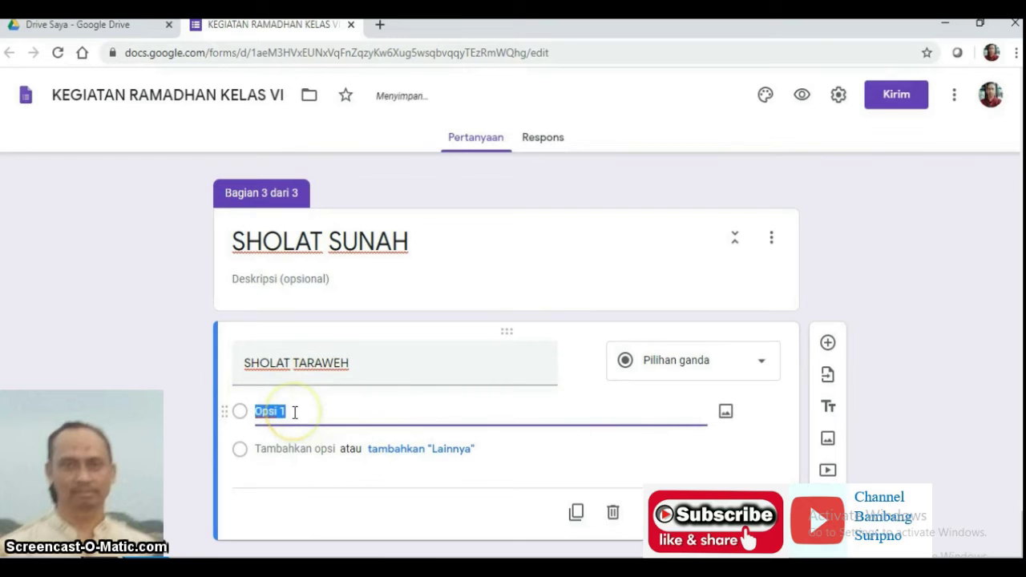
{"action": "type", "text": "YA"}
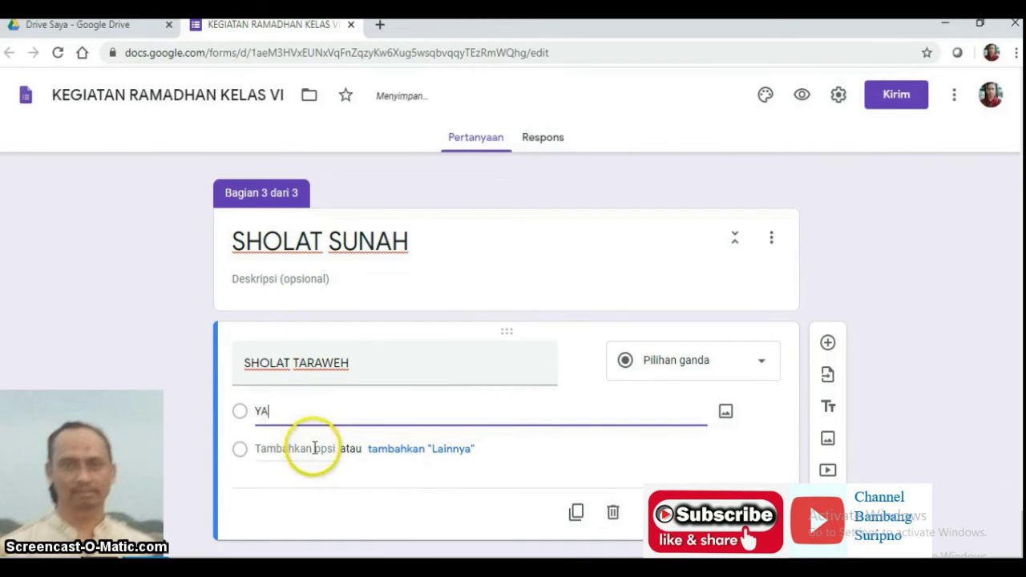
{"action": "left_click", "coordinate": [314, 448]}
{"action": "type", "text": "TI"}
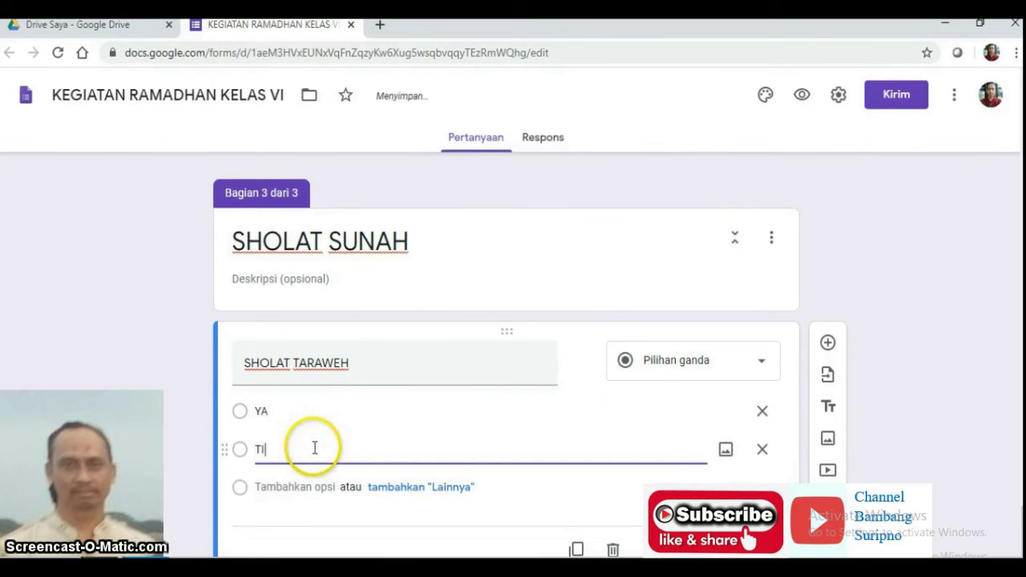
{"action": "type", "text": "DAK"}
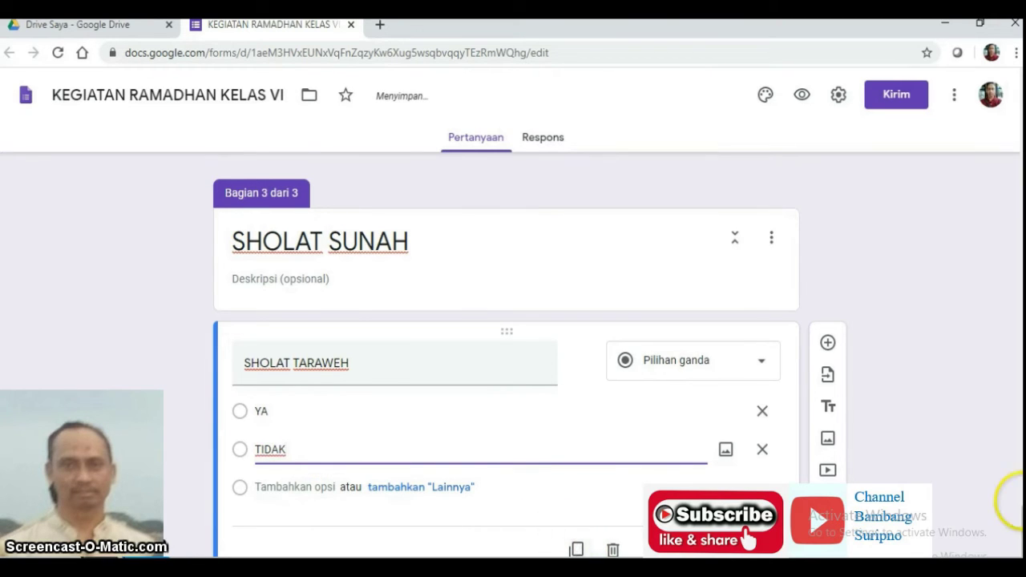
{"action": "scroll", "coordinate": [1015, 526], "scroll_direction": "down", "scroll_amount": 1}
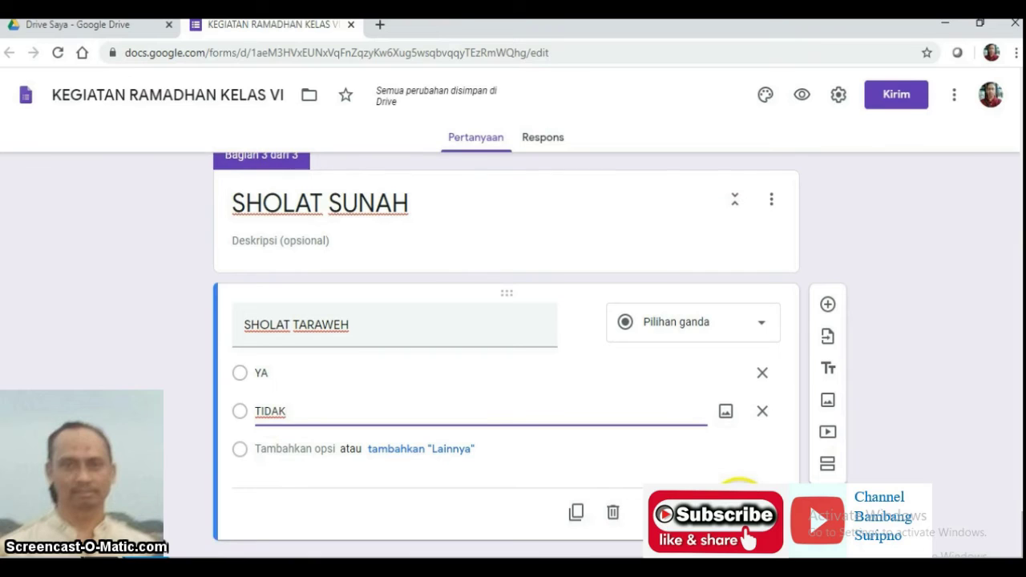
{"action": "left_click", "coordinate": [738, 510]}
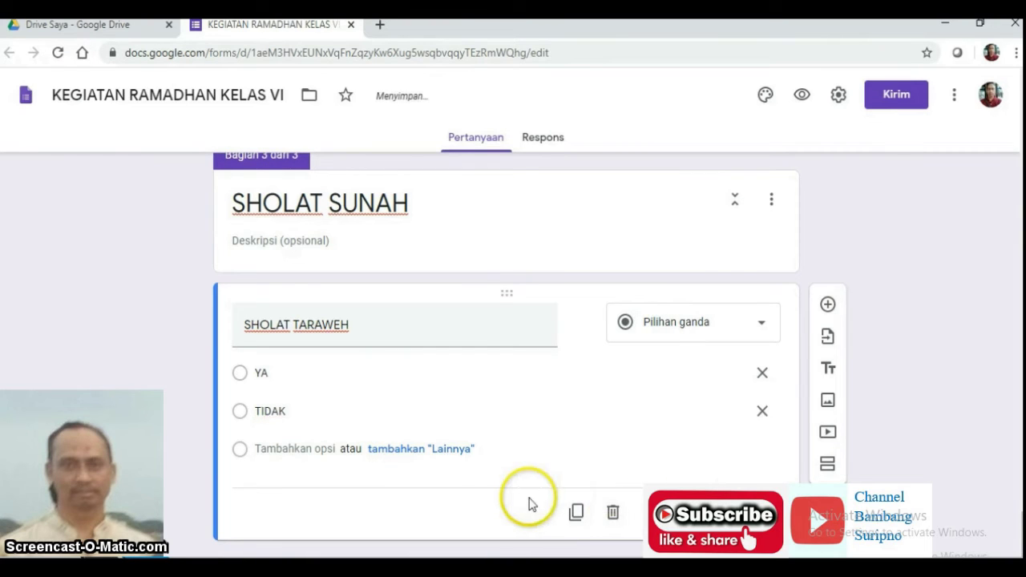
Step: Duplicate the SHOLAT TARAWEH question and retitle the copy "SHOLAT DHUHA"
{"action": "left_click", "coordinate": [575, 513]}
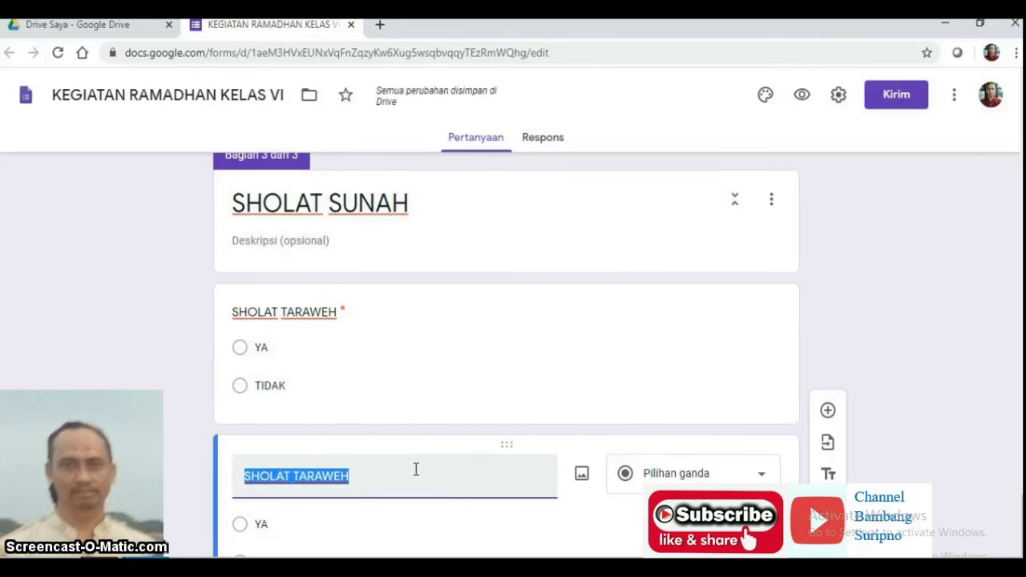
{"action": "type", "text": "SHOLAT"}
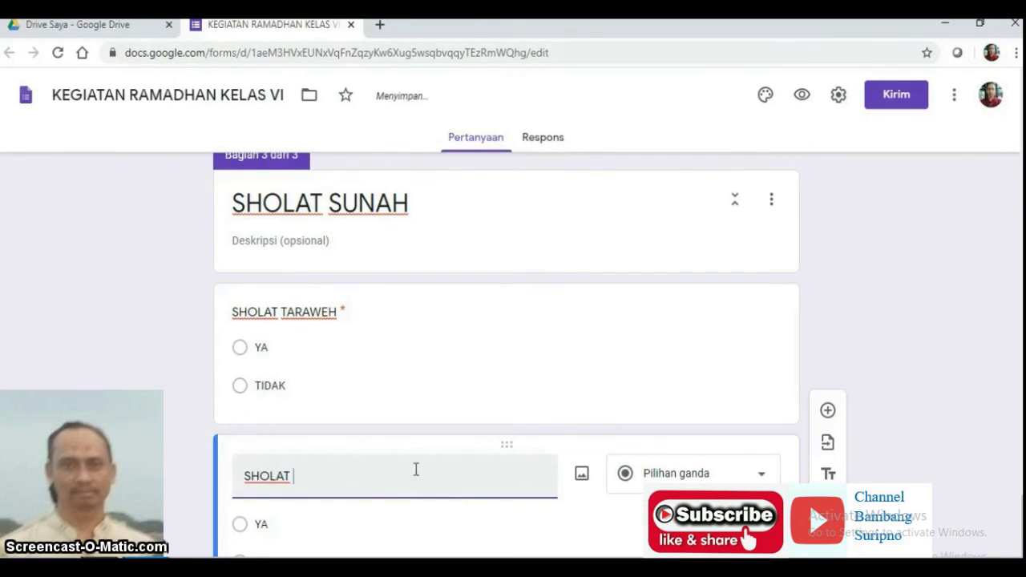
{"action": "type", "text": " DHUHA"}
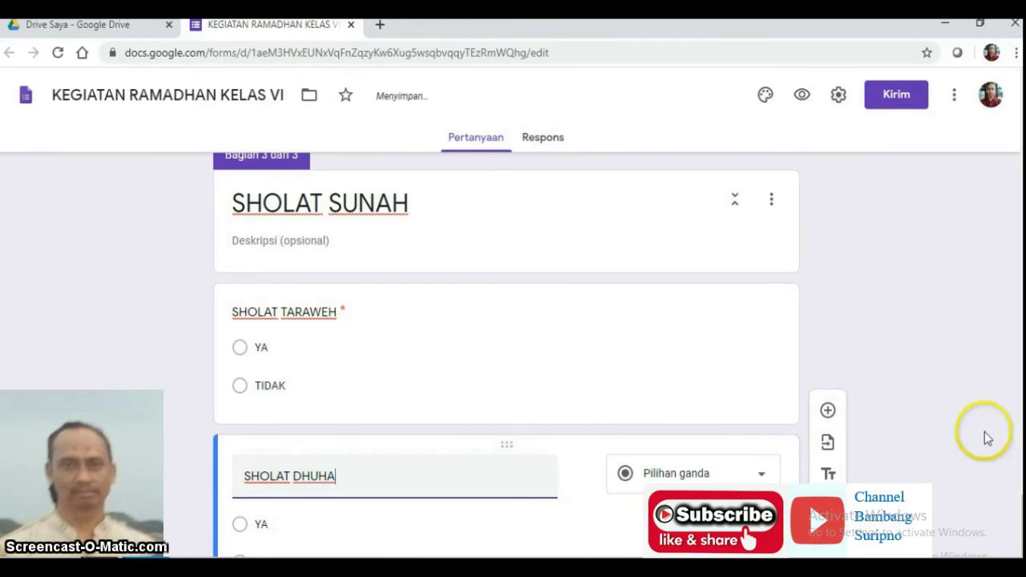
Step: Duplicate the SHOLAT DHUHA question and retitle the copy "SHOLAT MALAM"
{"action": "scroll", "coordinate": [1021, 521], "scroll_direction": "down", "scroll_amount": 2}
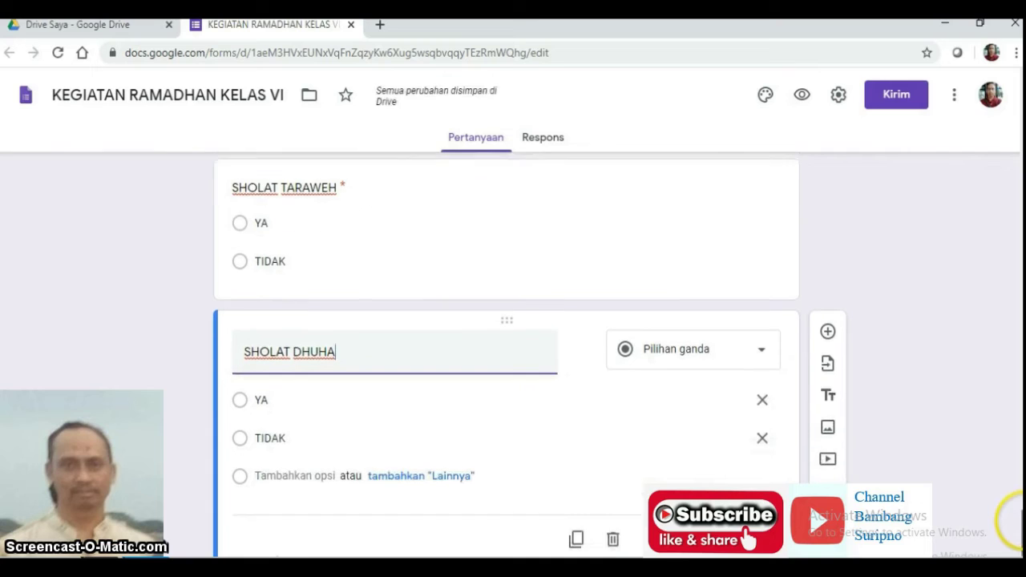
{"action": "left_click", "coordinate": [576, 538]}
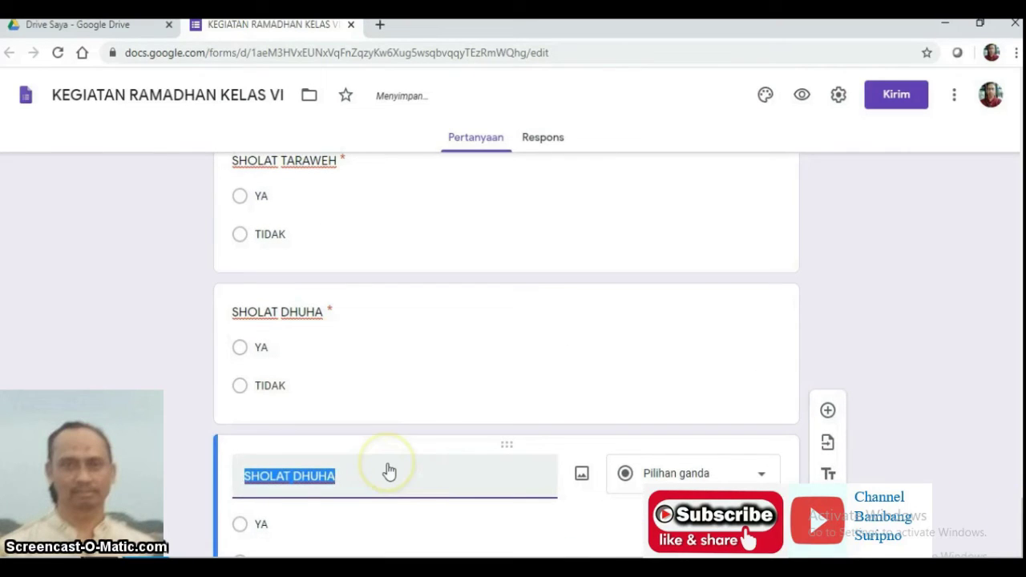
{"action": "type", "text": "SHOLAT"}
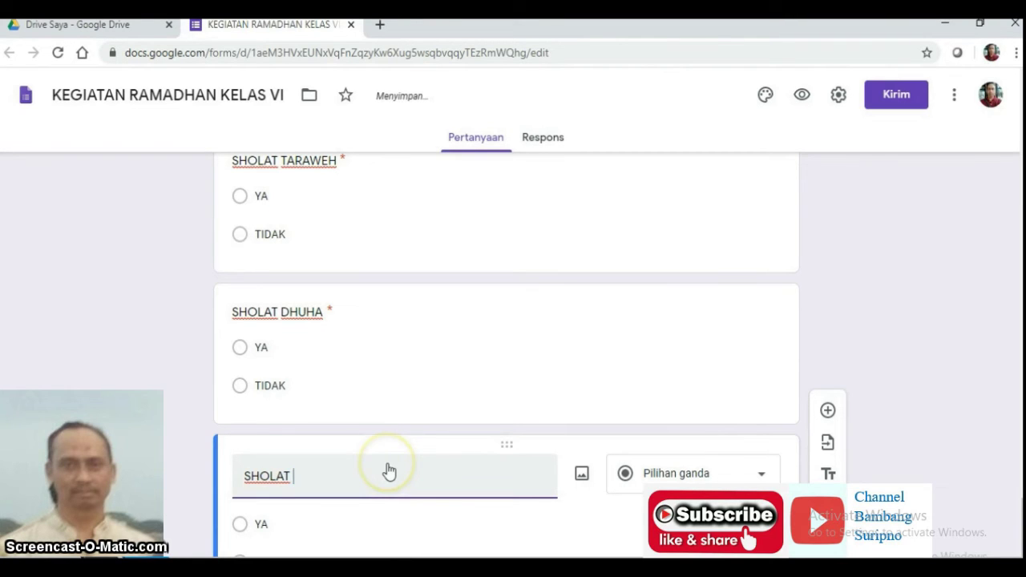
{"action": "type", "text": " MALAM"}
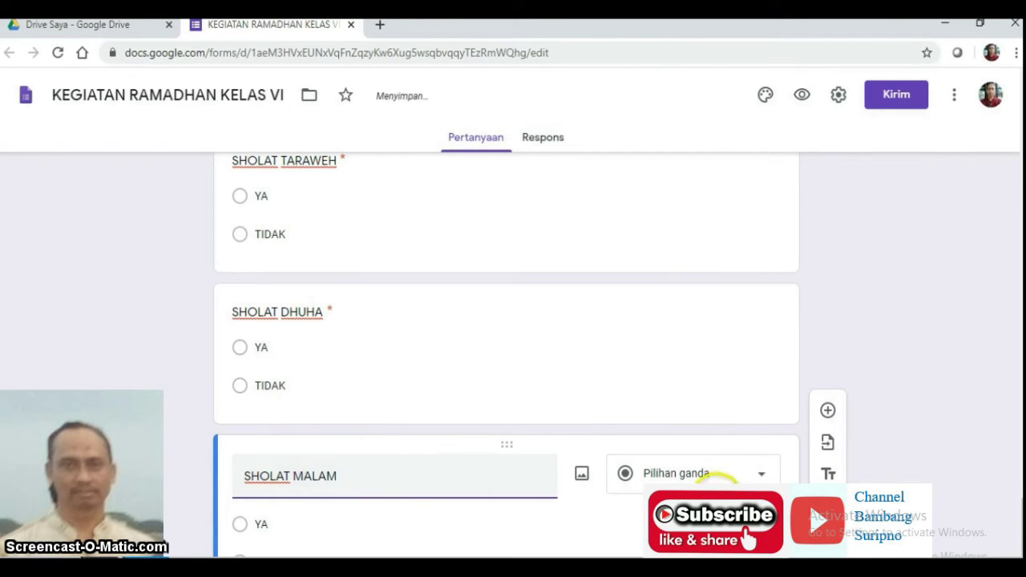
Step: Add a new section after the SHOLAT MALAM question and title it "MEMBACA AL QURAN"
{"action": "scroll", "coordinate": [1012, 505], "scroll_direction": "down", "scroll_amount": 2}
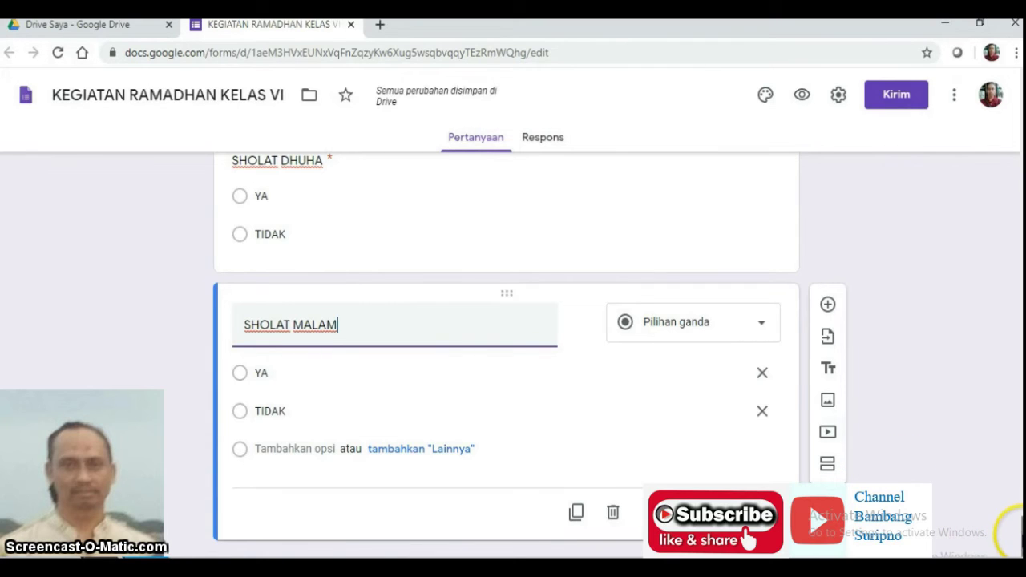
{"action": "scroll", "coordinate": [1017, 513], "scroll_direction": "up", "scroll_amount": 5}
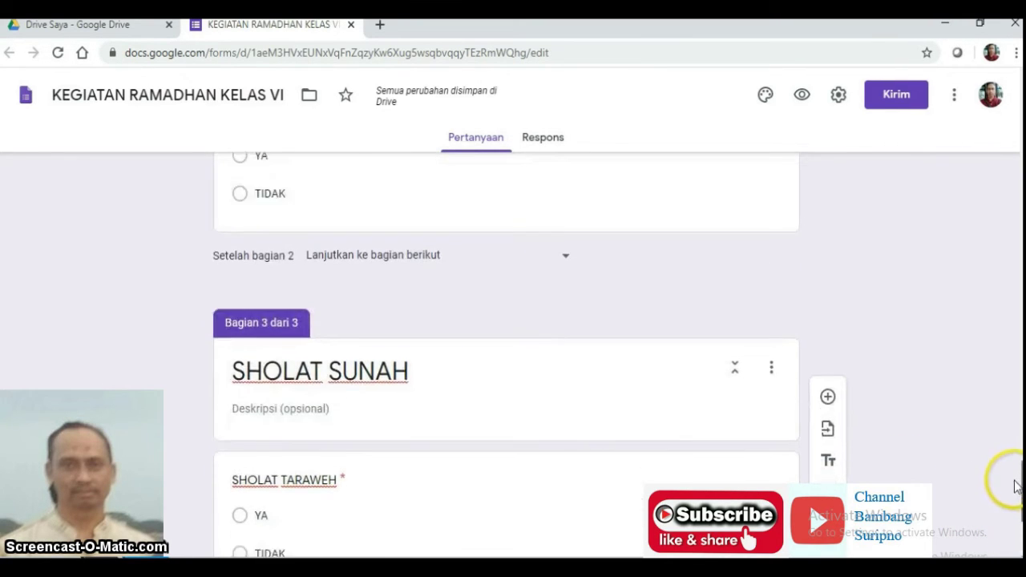
{"action": "scroll", "coordinate": [1017, 498], "scroll_direction": "down", "scroll_amount": 6}
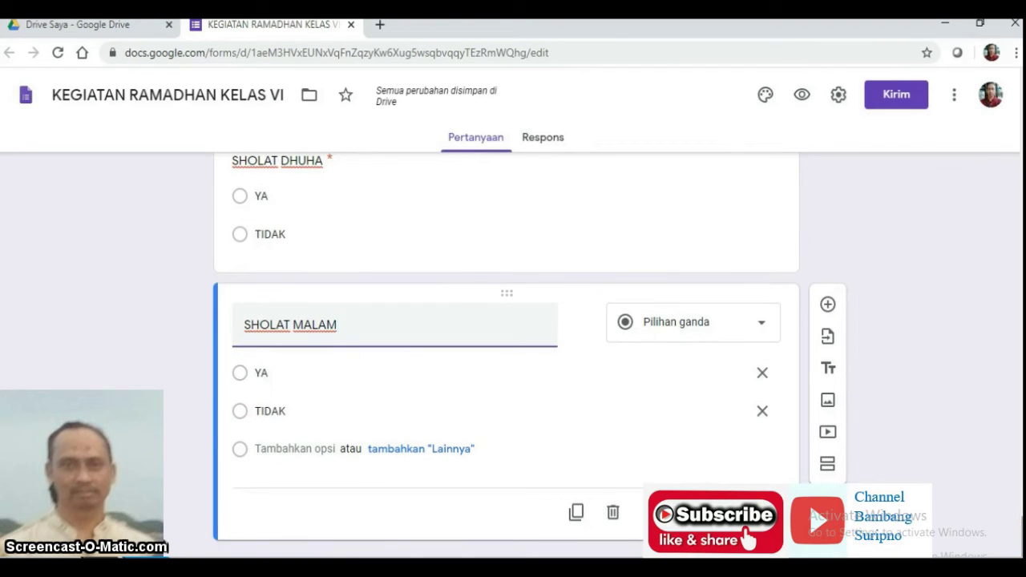
{"action": "left_click", "coordinate": [827, 467]}
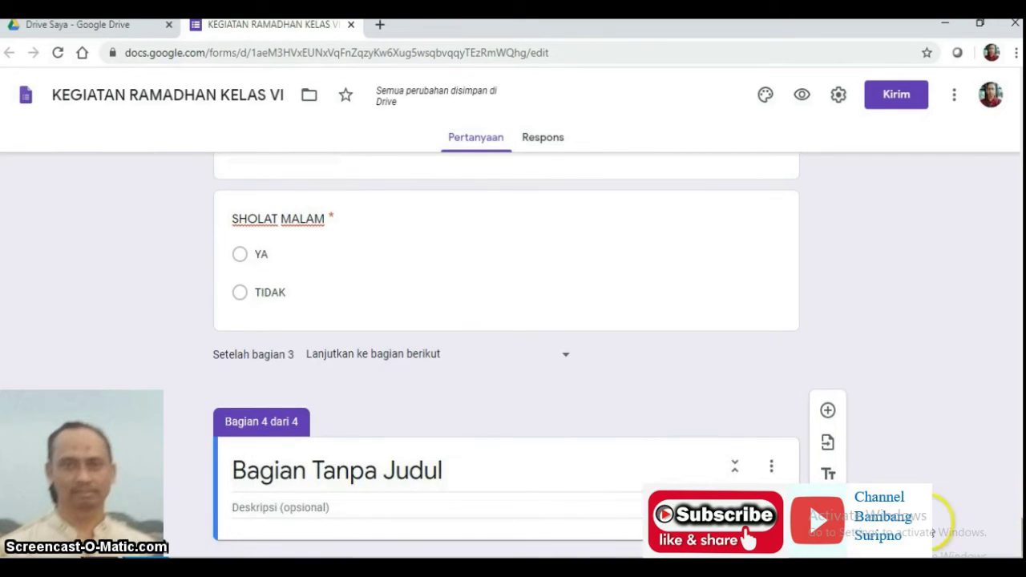
{"action": "left_click", "coordinate": [474, 474]}
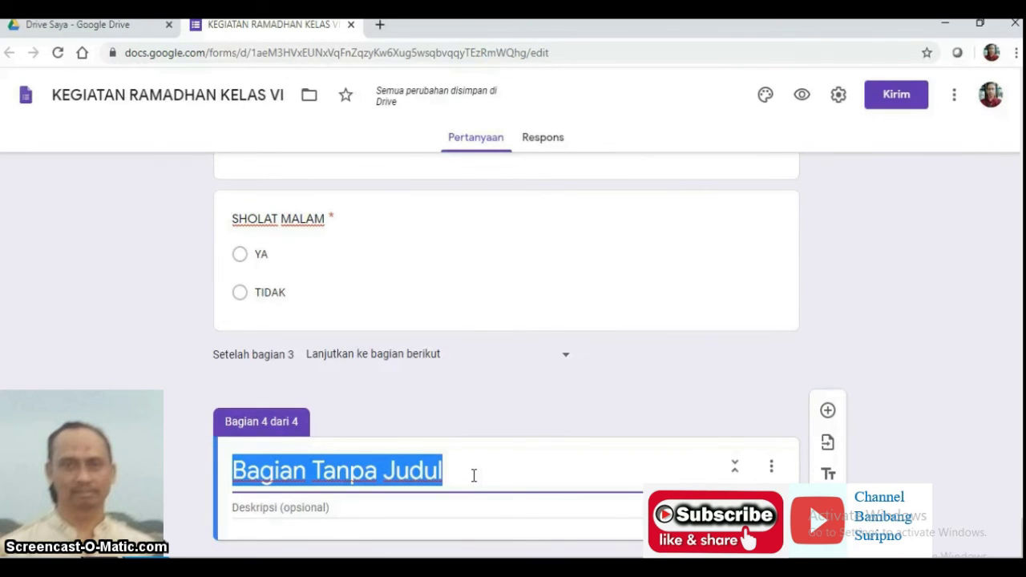
{"action": "type", "text": "B"}
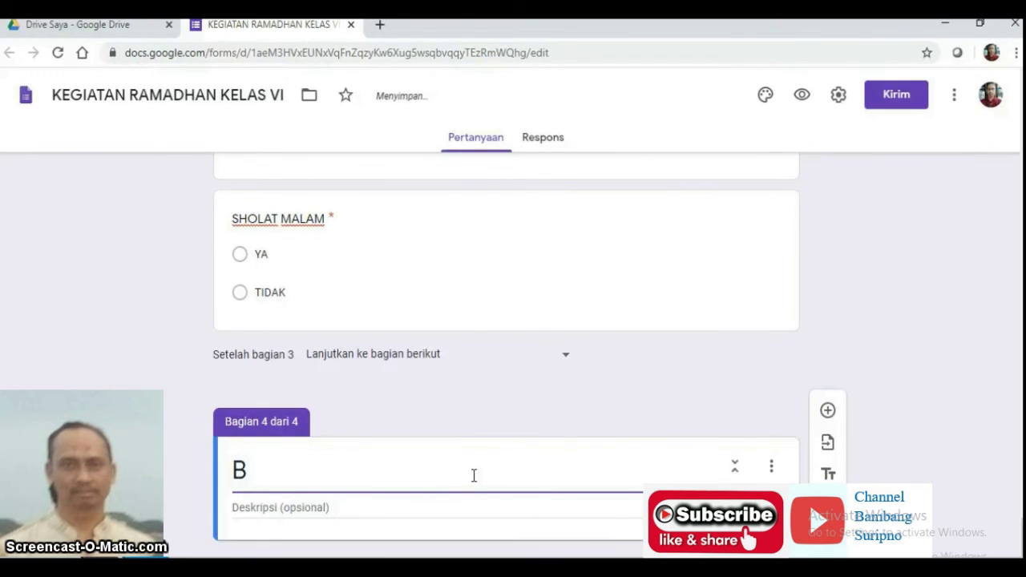
{"action": "key", "text": "BackSpace"}
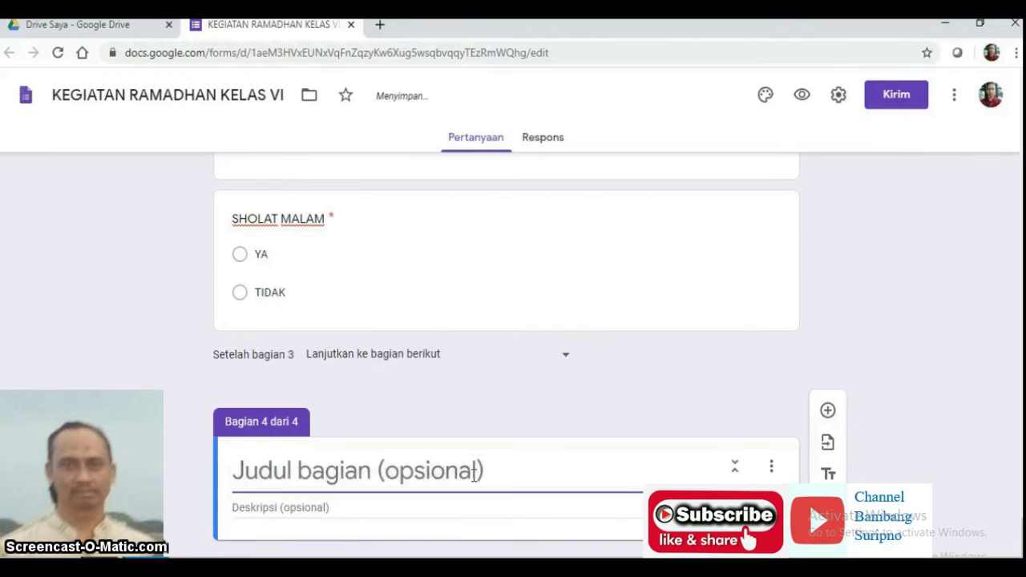
{"action": "type", "text": "MEM"}
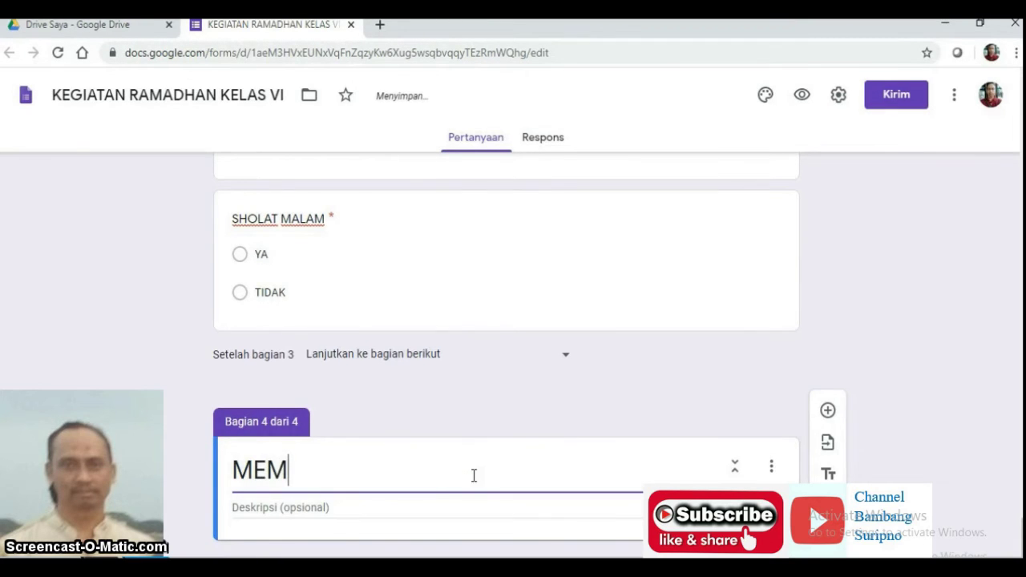
{"action": "type", "text": "BACA"}
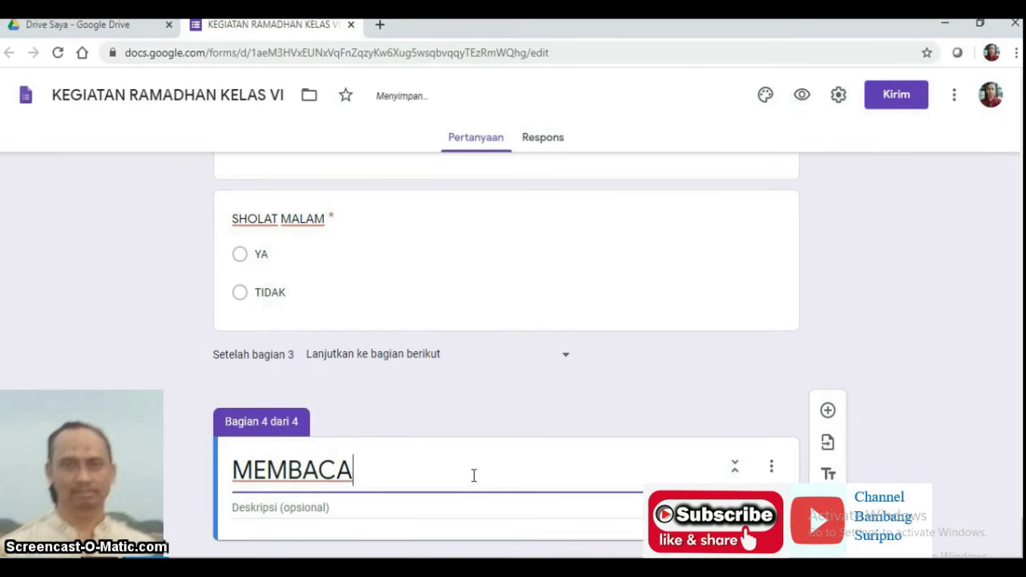
{"action": "type", "text": " AL"}
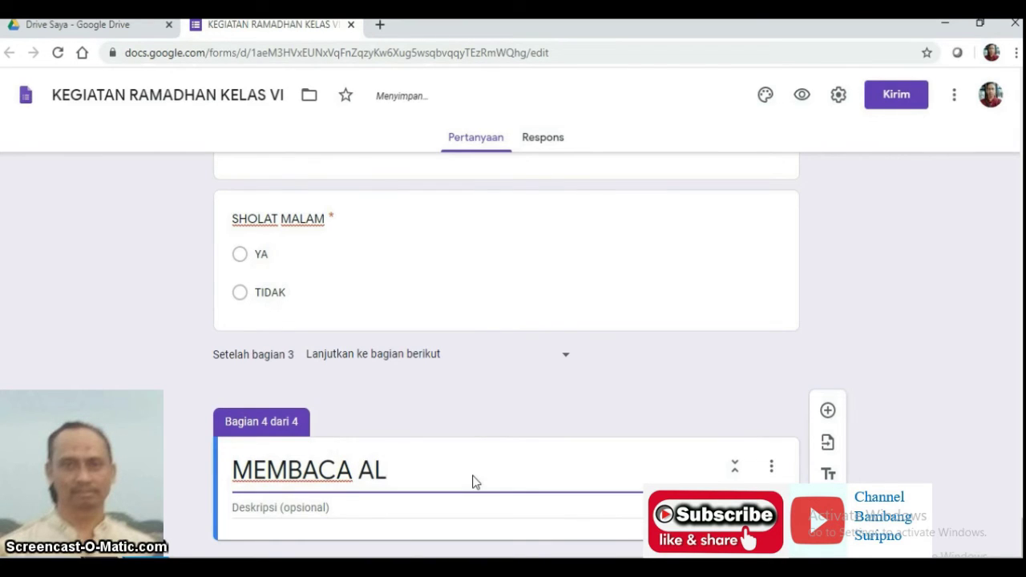
{"action": "type", "text": " QURAN"}
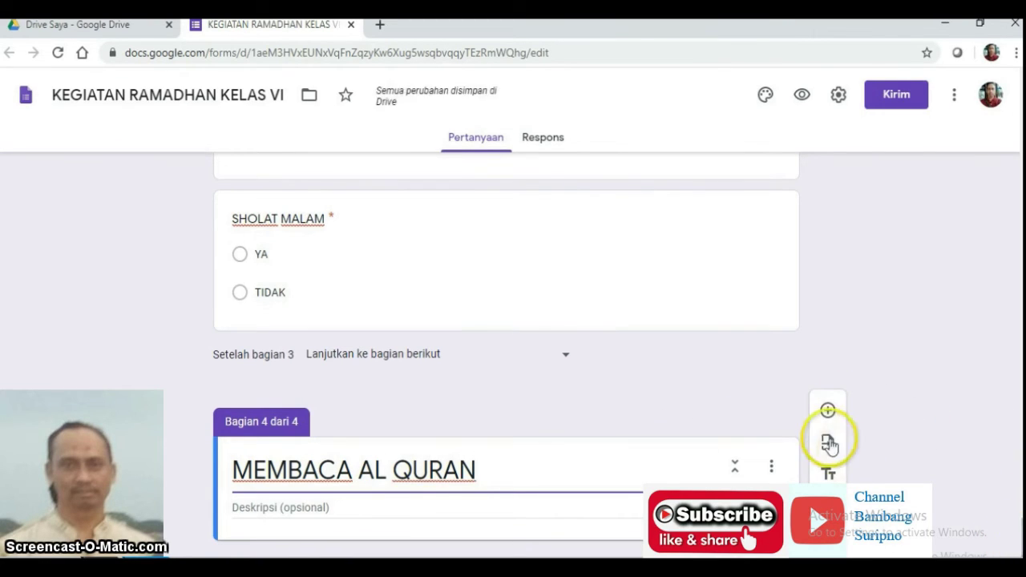
Step: Add a question titled "NAMA SURAT" to the MEMBACA AL QURAN section
{"action": "left_click", "coordinate": [828, 411]}
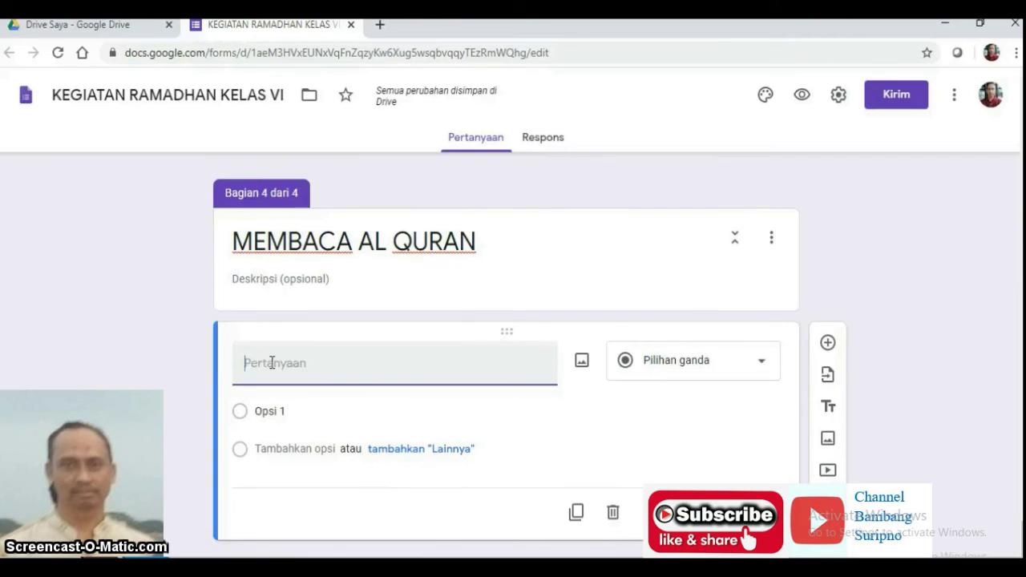
{"action": "type", "text": "MA SURAT"}
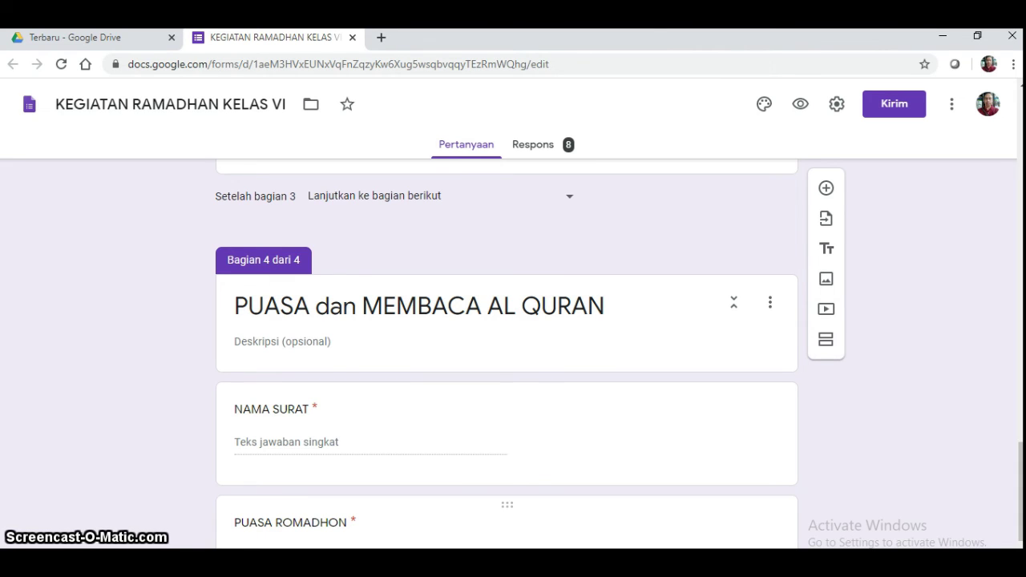
Step: Preview the form as respondents see it, then return to the form editor
{"action": "left_click", "coordinate": [801, 106]}
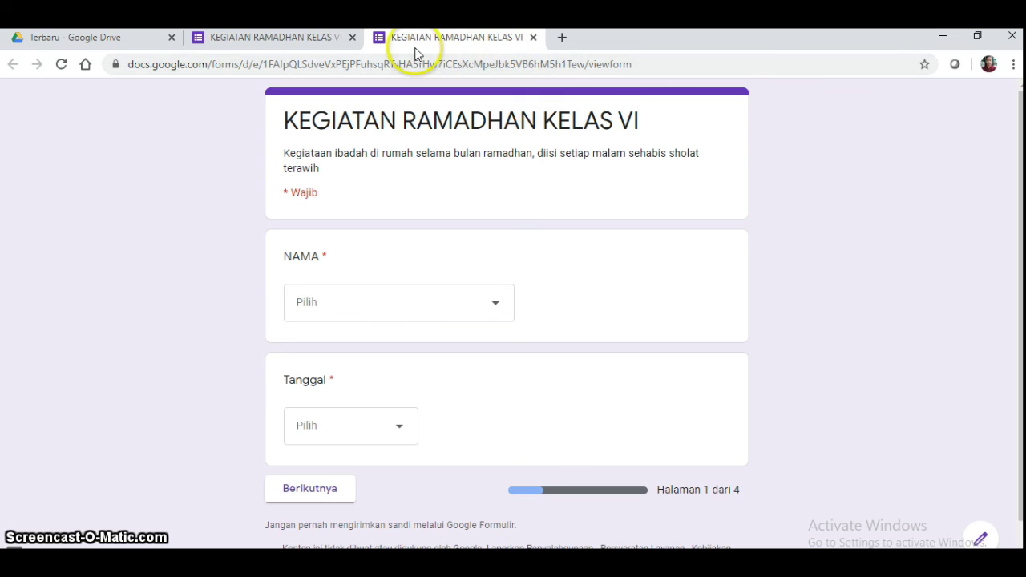
{"action": "left_click", "coordinate": [270, 37]}
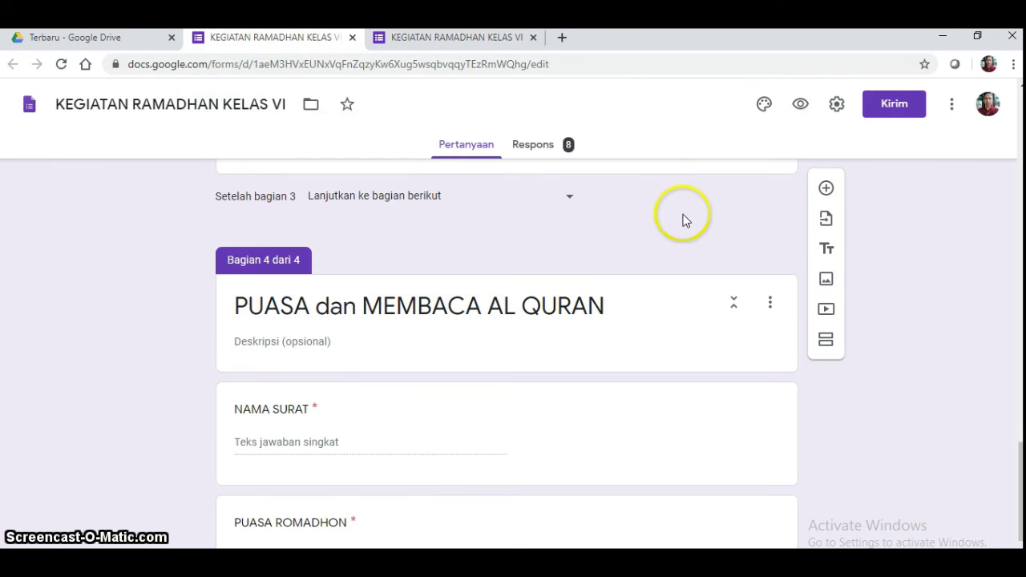
Step: Review the form's general and presentation settings, including editing after submission and the progress bar, and save them
{"action": "left_click", "coordinate": [837, 110]}
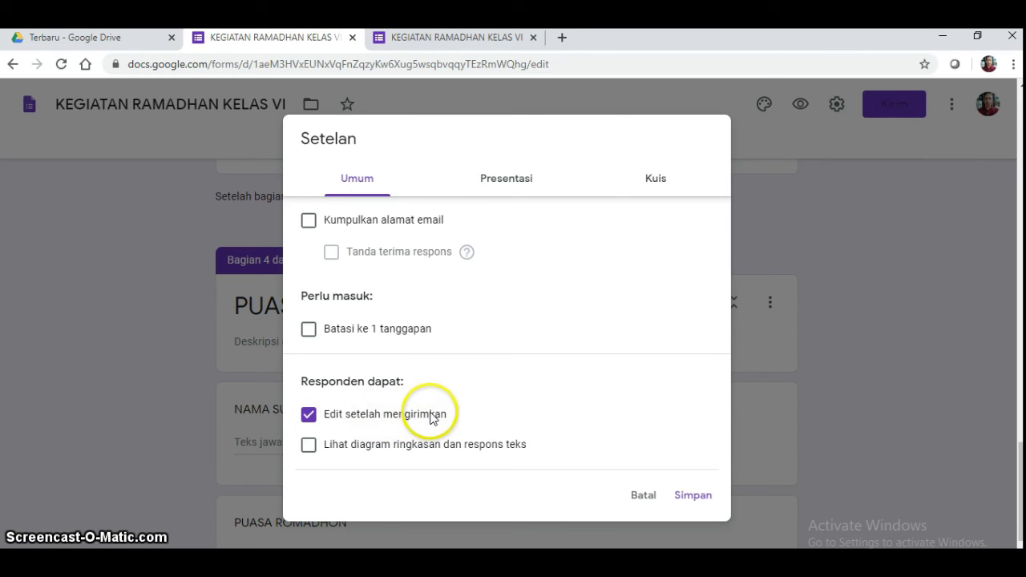
{"action": "left_click", "coordinate": [514, 181]}
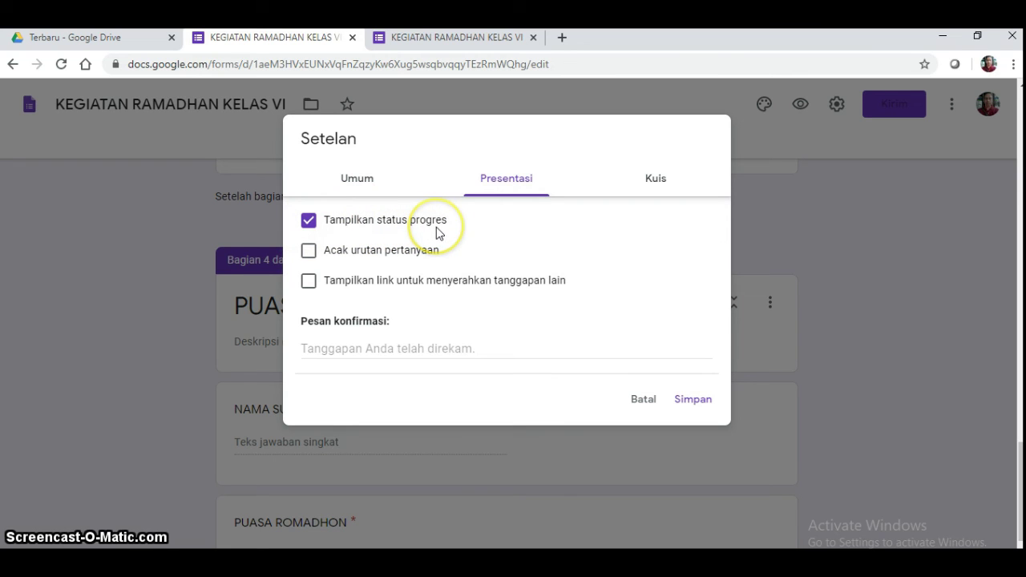
{"action": "left_click", "coordinate": [690, 400]}
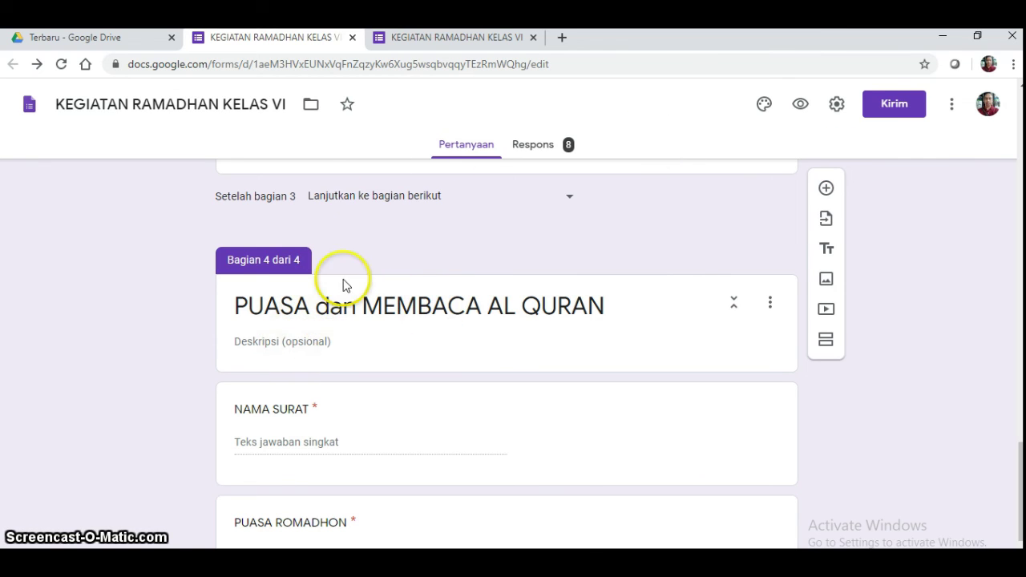
Step: Review the form's responses and the linked response spreadsheet, then close the spreadsheet
{"action": "left_click", "coordinate": [526, 152]}
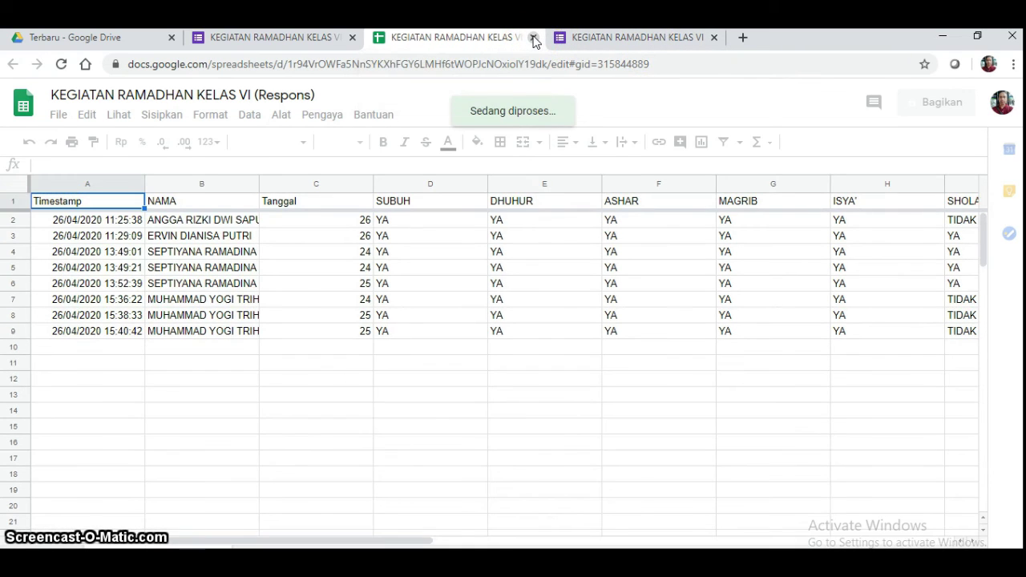
{"action": "left_click", "coordinate": [533, 37]}
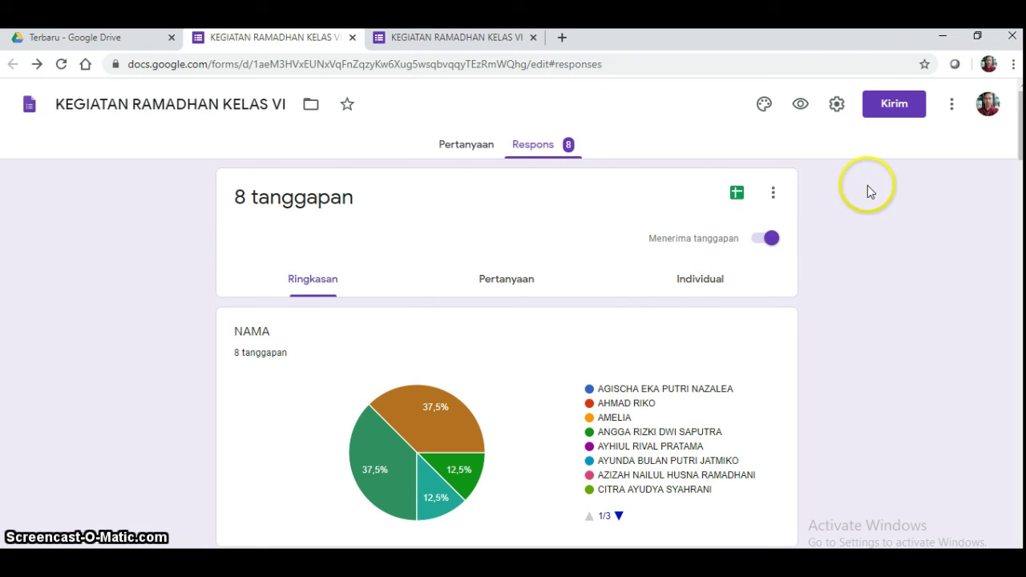
Step: Copy the form's full shareable link from its sending options
{"action": "left_click", "coordinate": [892, 110]}
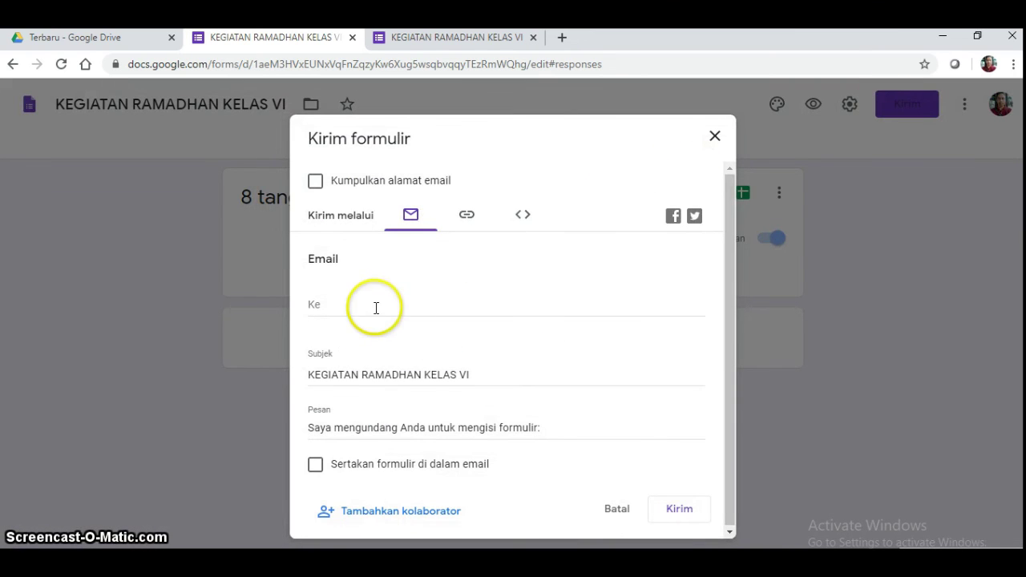
{"action": "left_click", "coordinate": [469, 223]}
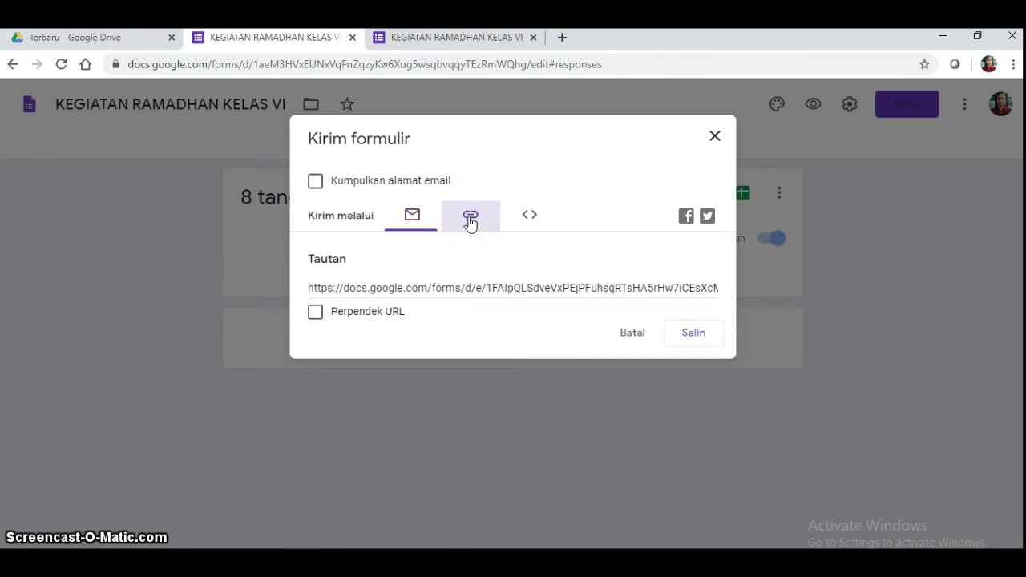
{"action": "left_click", "coordinate": [403, 287]}
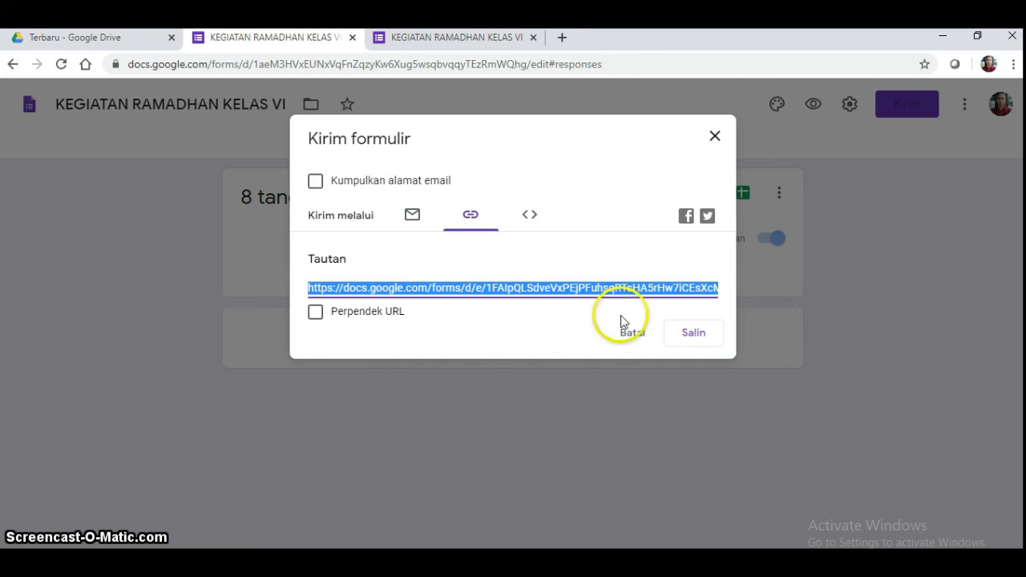
{"action": "left_click", "coordinate": [694, 335]}
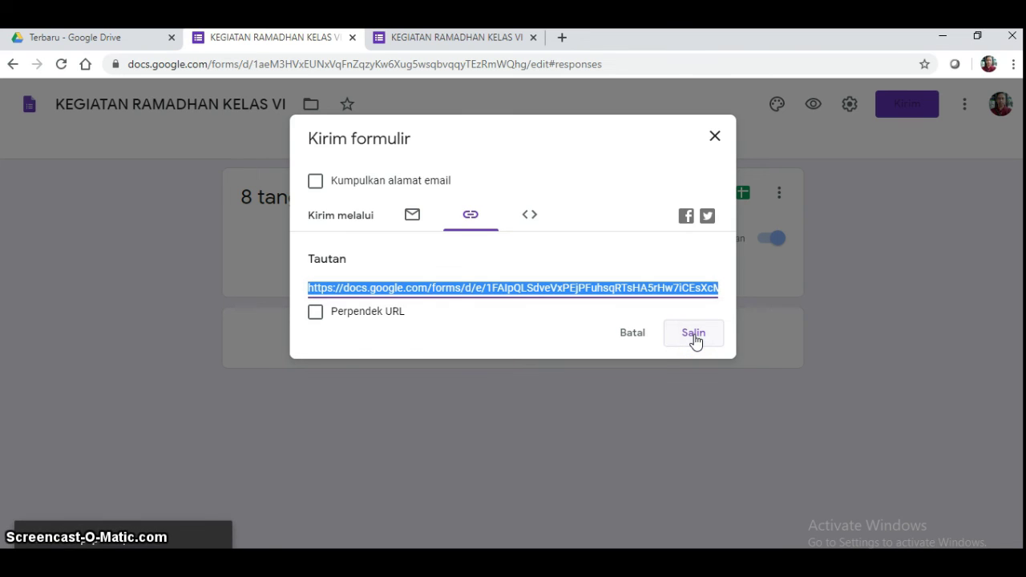
Step: Open the Bitly link management site in a new browser tab
{"action": "left_click", "coordinate": [563, 38]}
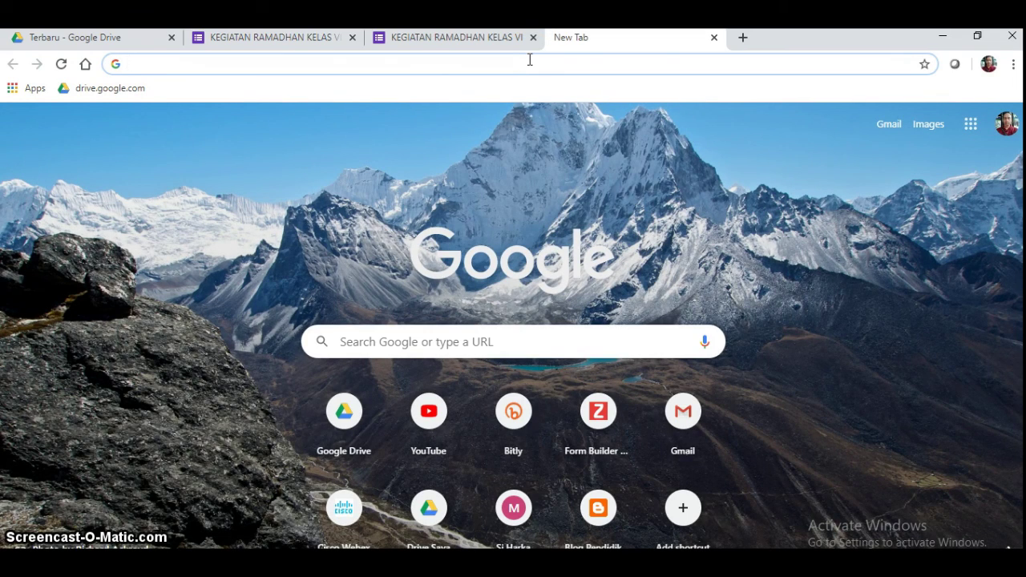
{"action": "type", "text": "bitr"}
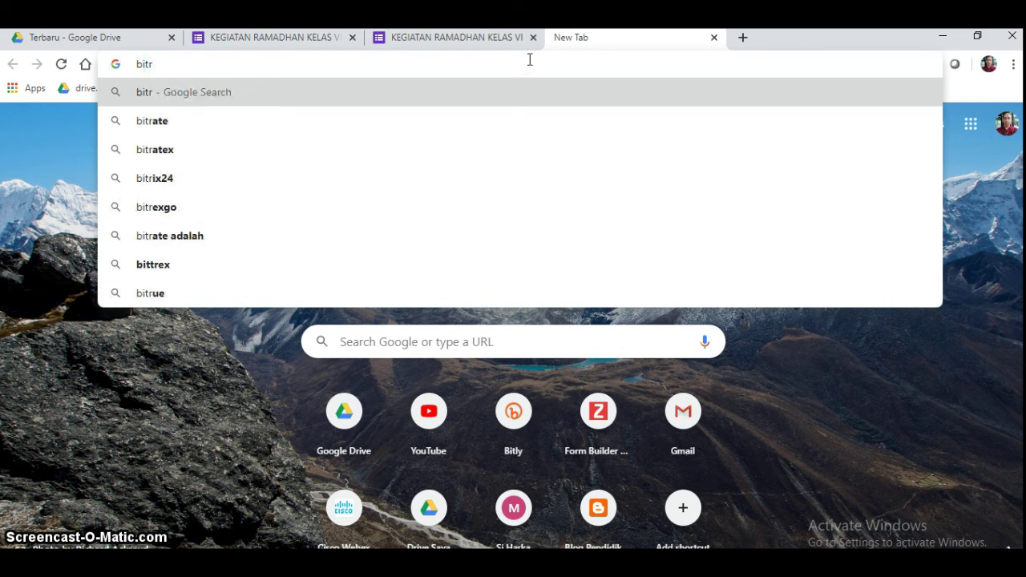
{"action": "key", "text": "BackSpace"}
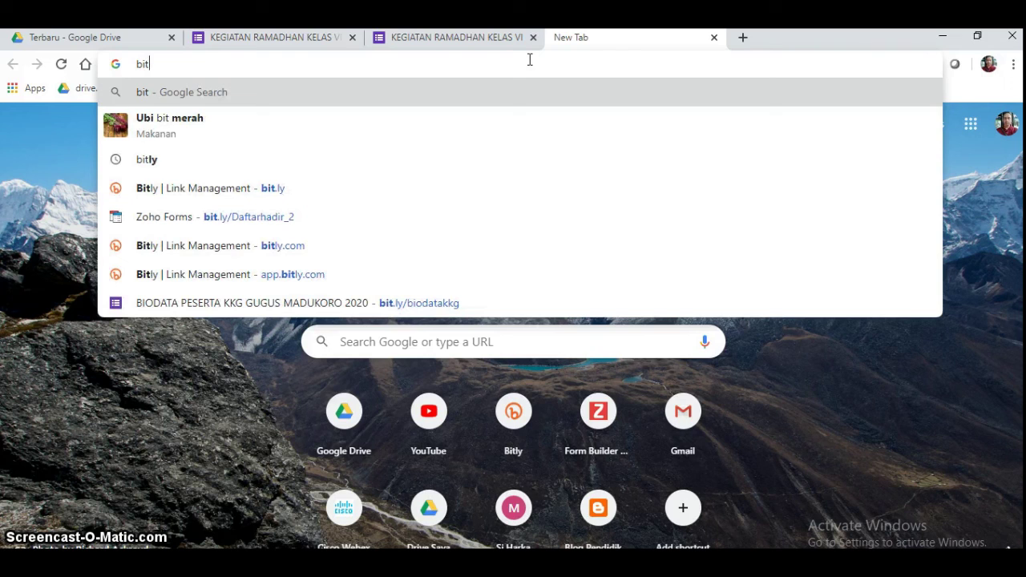
{"action": "type", "text": "t"}
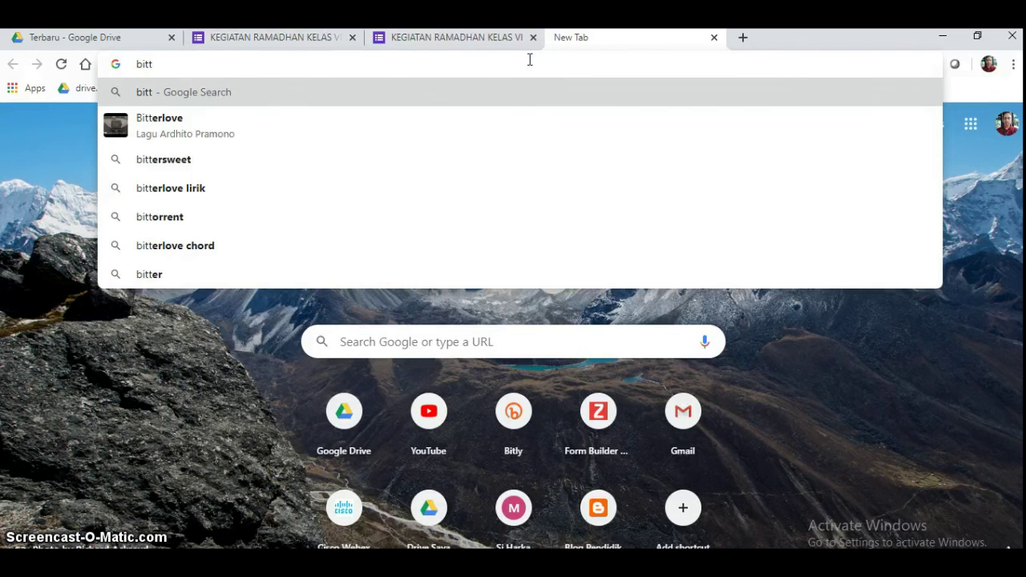
{"action": "key", "text": "BackSpace"}
{"action": "type", "text": "y"}
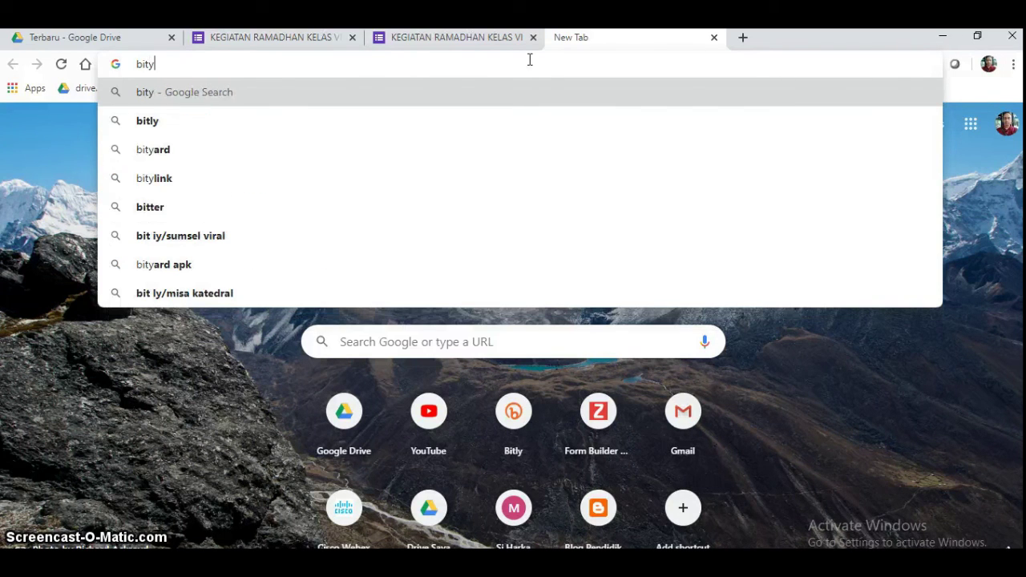
{"action": "key", "text": "BackSpace"}
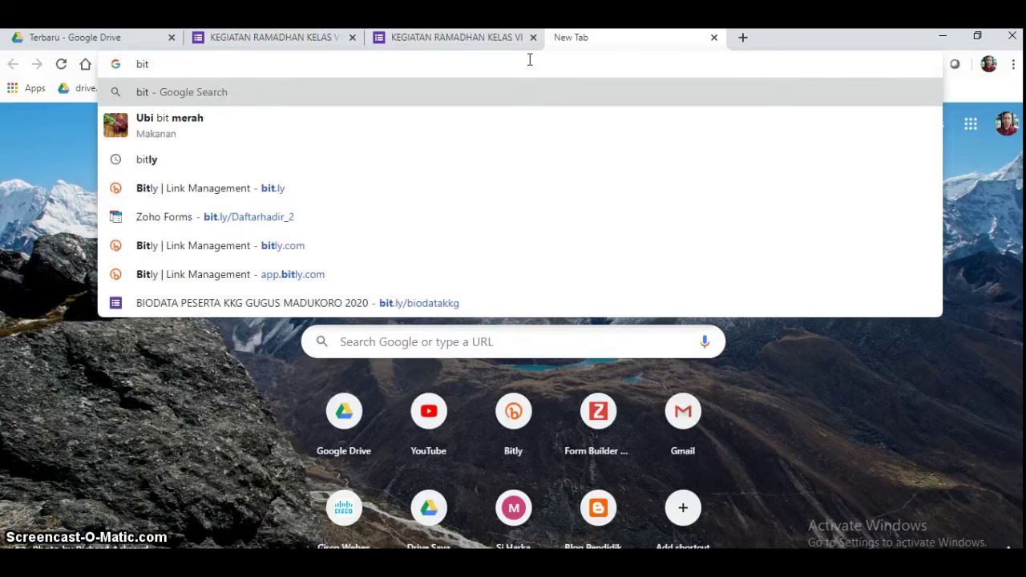
{"action": "type", "text": "l"}
{"action": "key", "text": "Return"}
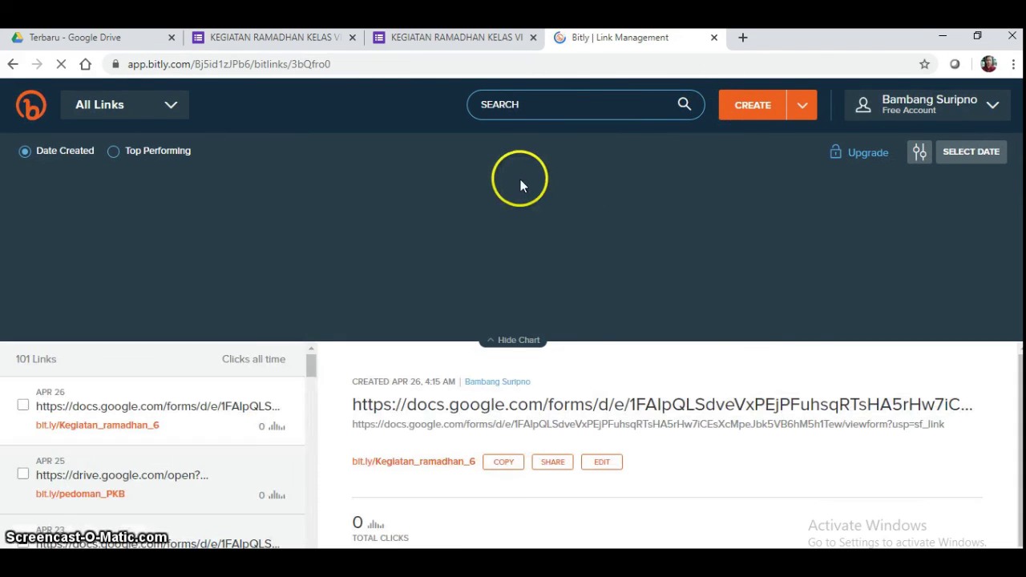
Step: Start creating a new bit.ly short link, ready to receive the form's long URL
{"action": "left_click", "coordinate": [754, 111]}
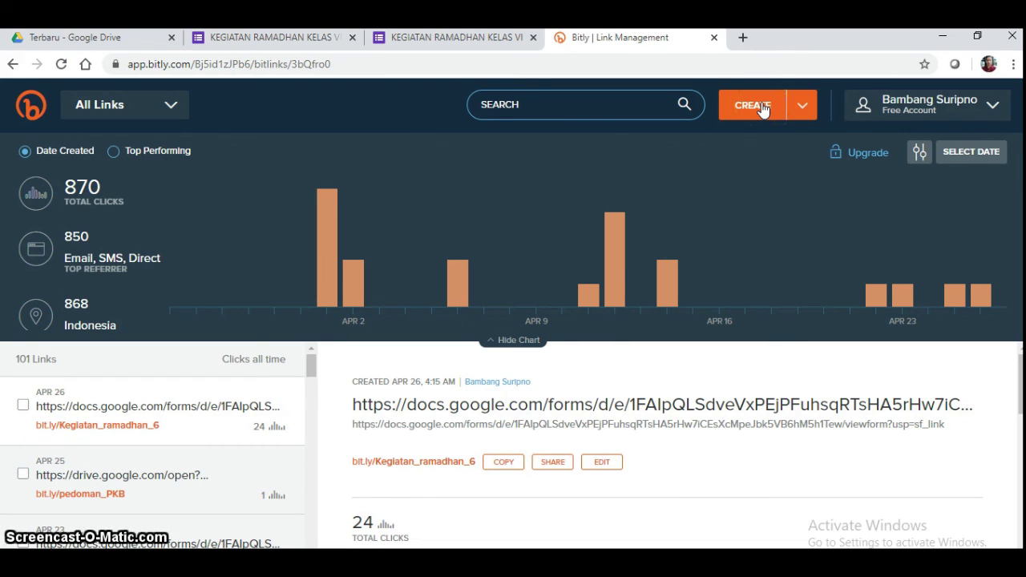
{"action": "left_click", "coordinate": [762, 104]}
{"action": "left_click", "coordinate": [854, 224]}
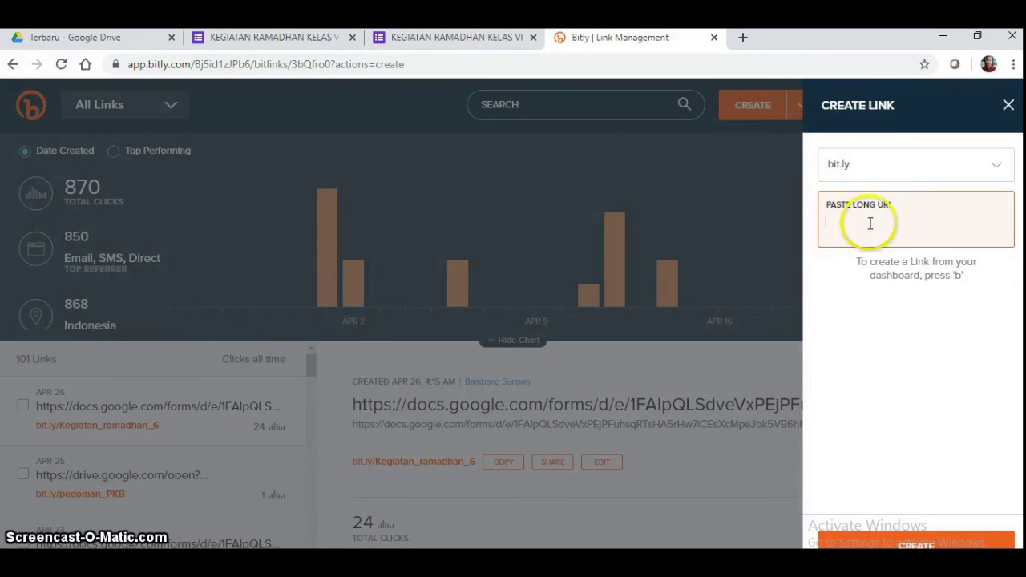